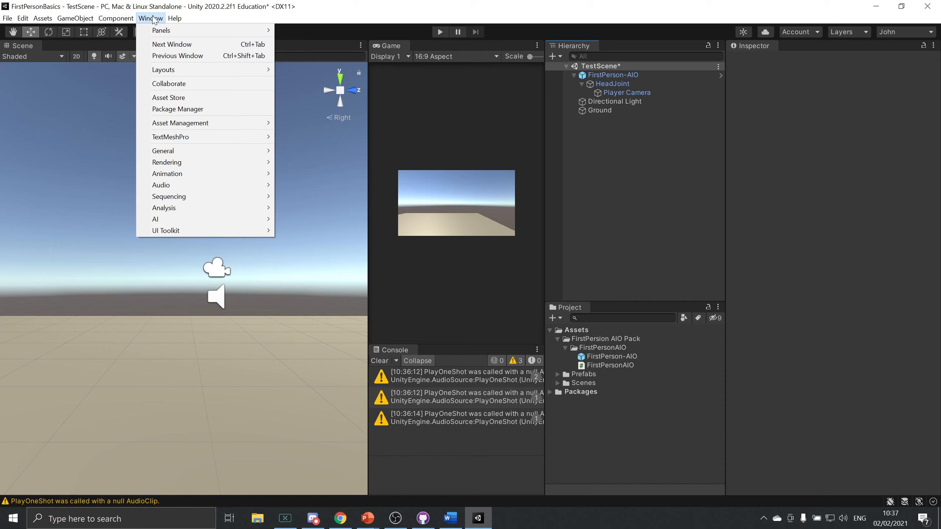
Open the Package Manager and place it as a floating window over the editor
click(153, 18)
click(153, 18)
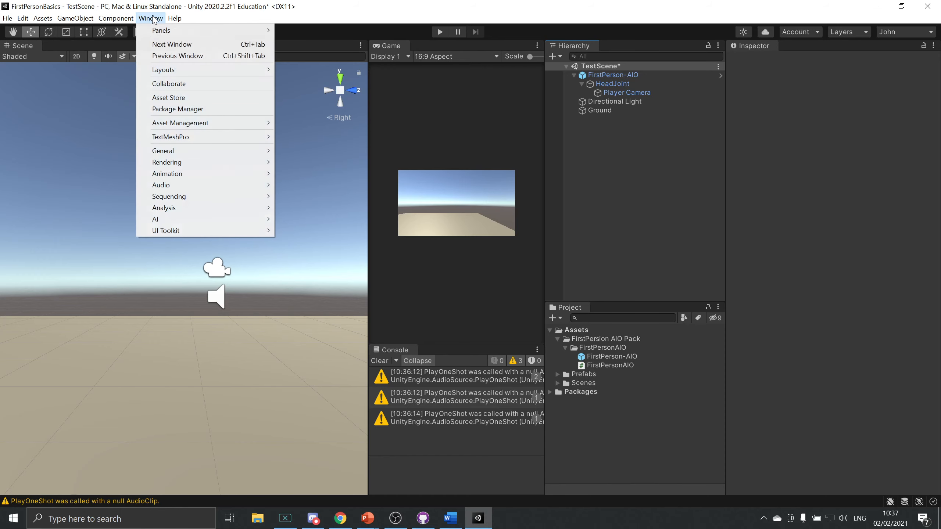
click(217, 109)
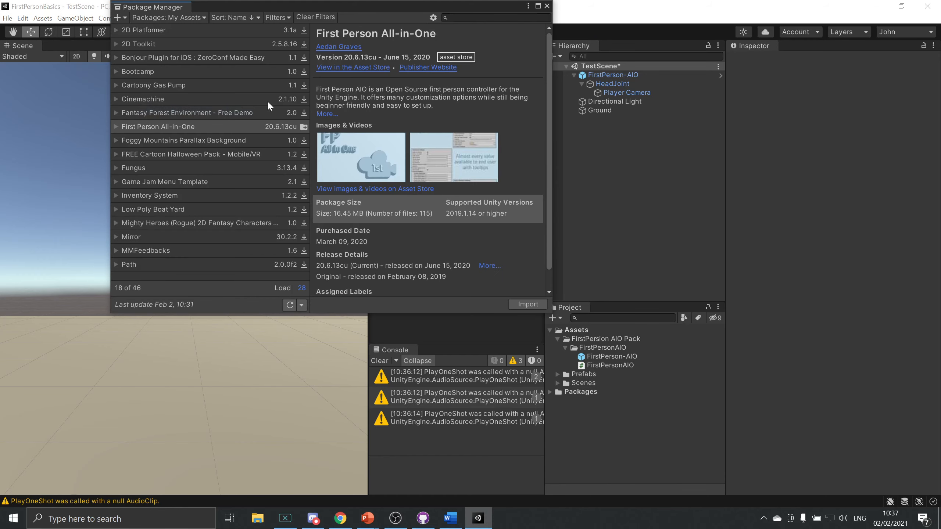
drag(175, 8, 80, 50)
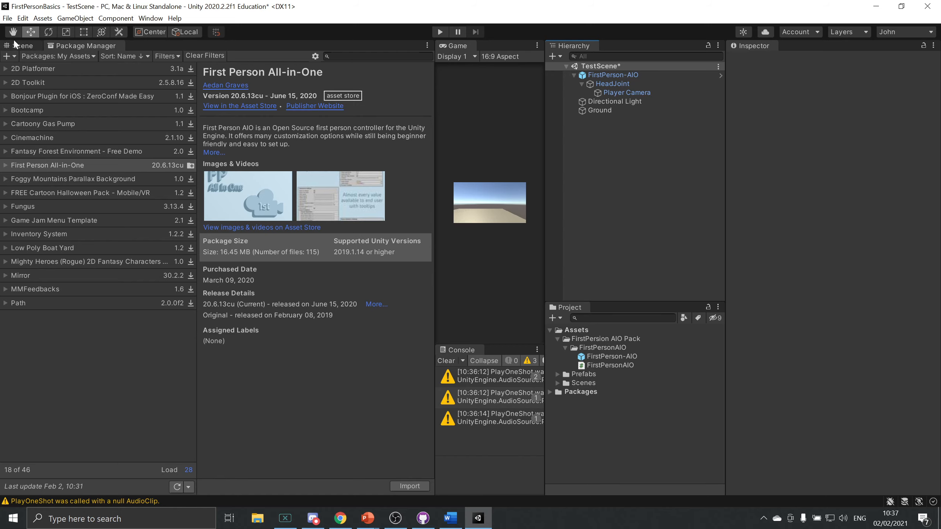
drag(122, 45, 337, 433)
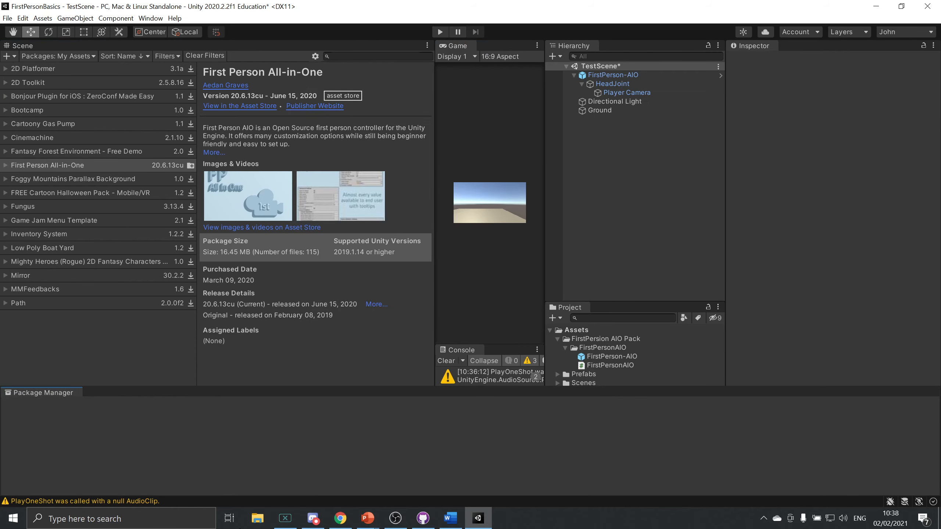
drag(264, 498, 499, 48)
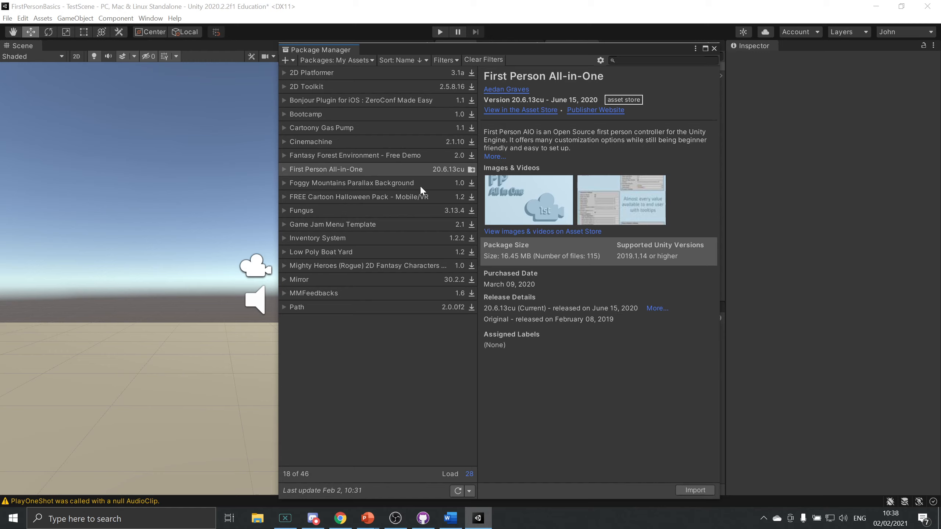
List the Unity Registry packages in the Package Manager and browse them through to the end of the list
click(365, 60)
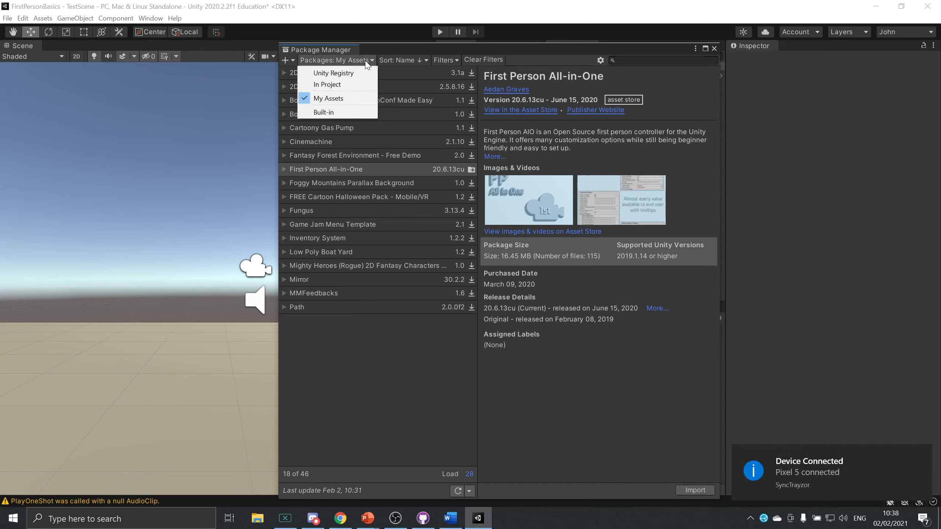
click(348, 75)
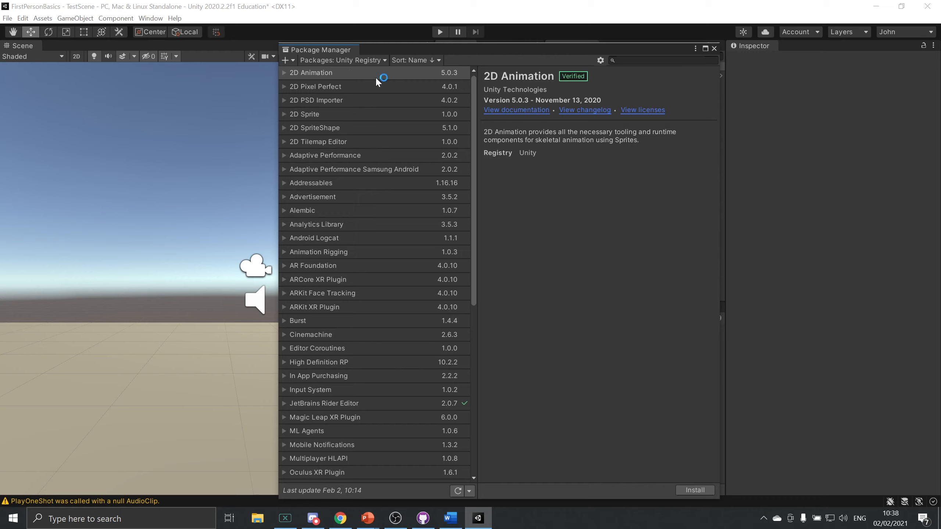
click(369, 104)
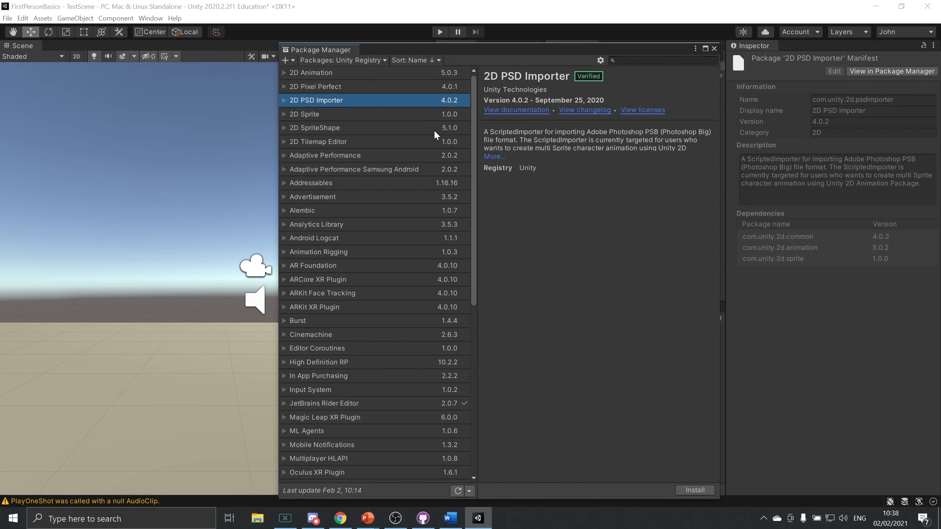
click(368, 307)
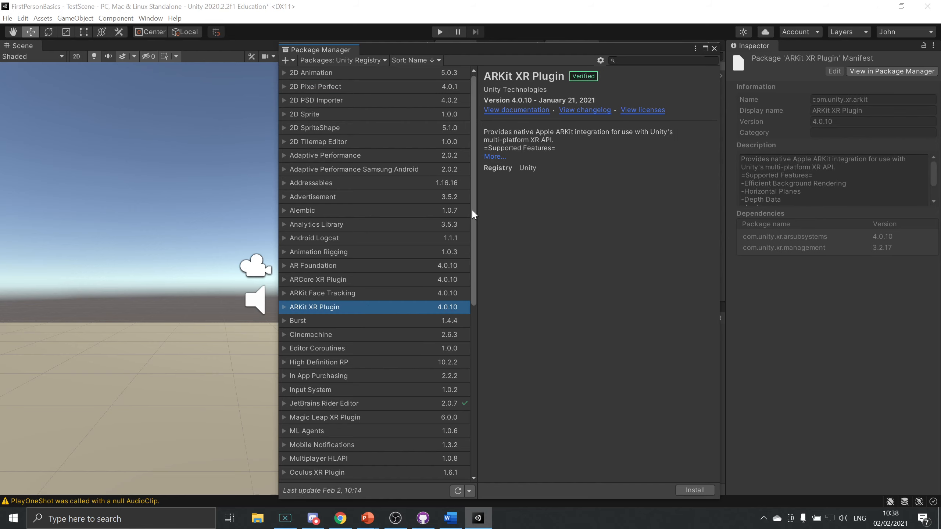
drag(472, 209, 471, 325)
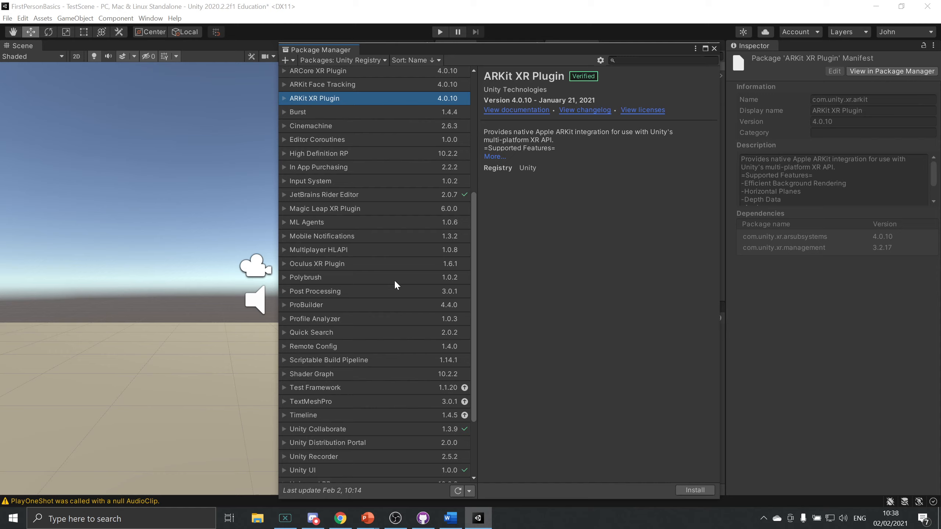
drag(472, 365, 470, 441)
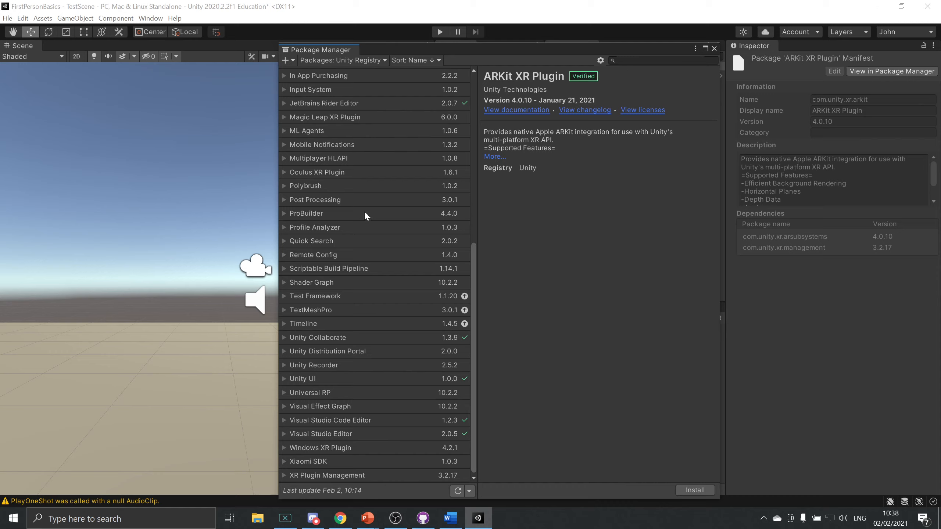
Install the ProBuilder package from the Unity Registry and close the Package Manager
click(352, 212)
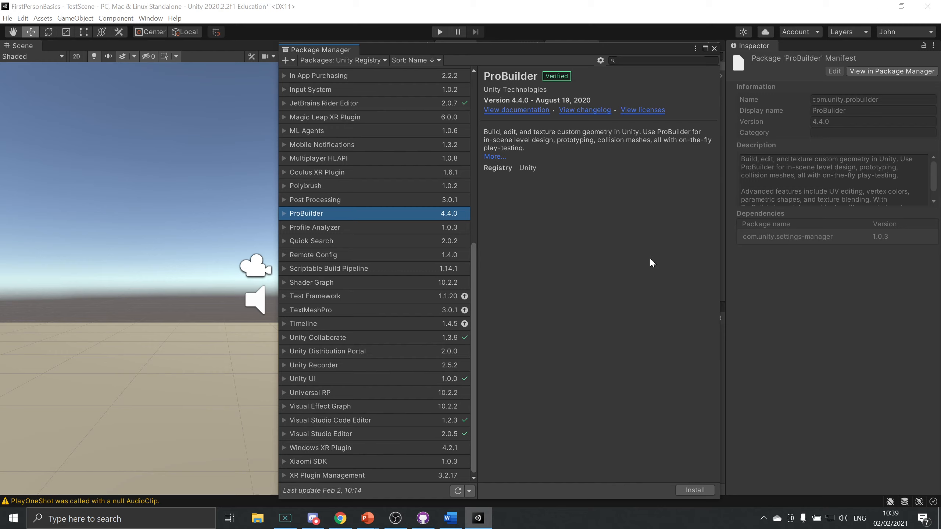
click(700, 490)
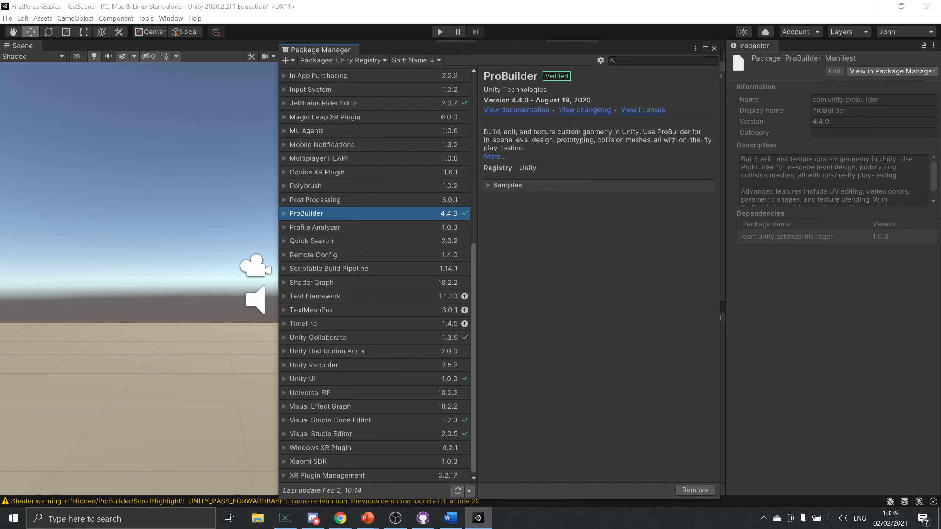
click(714, 48)
click(622, 252)
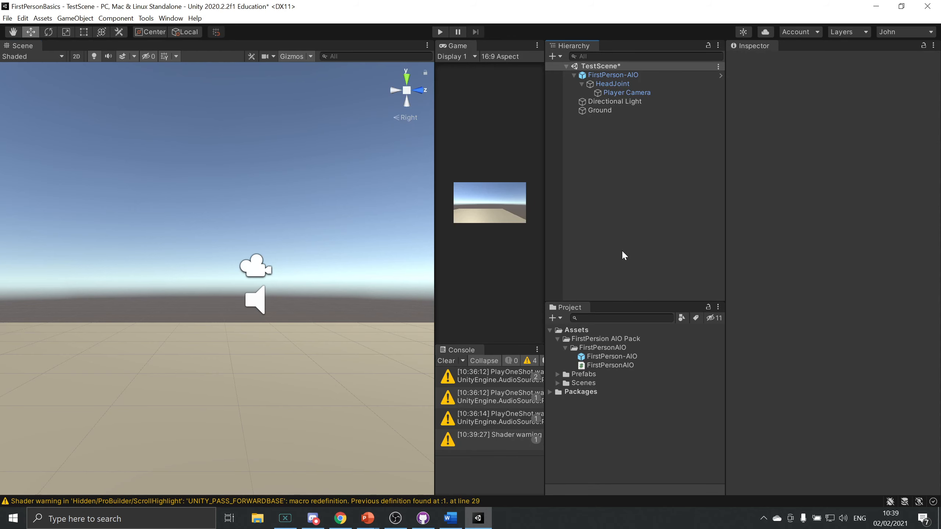
Check the project's Packages folder for ProBuilder, then collapse the Packages and FirstPersion AIO Pack folders
click(551, 392)
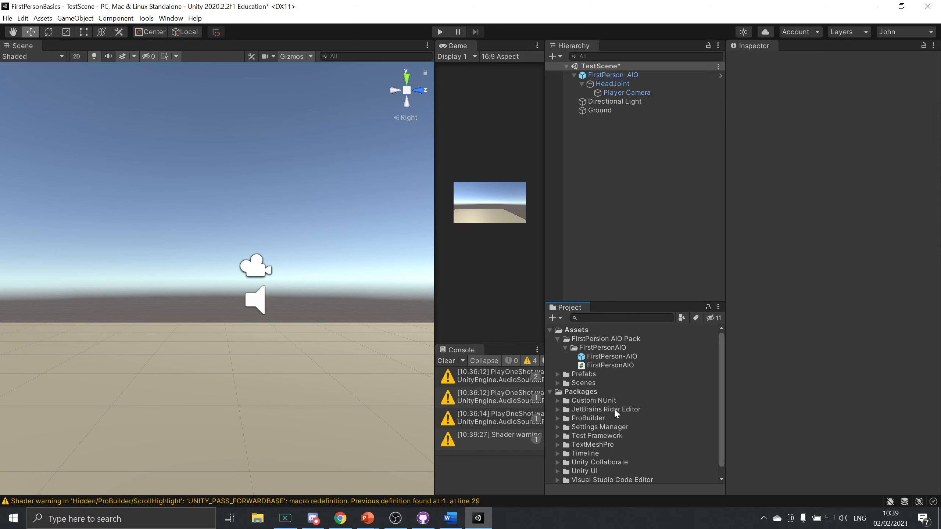
click(578, 418)
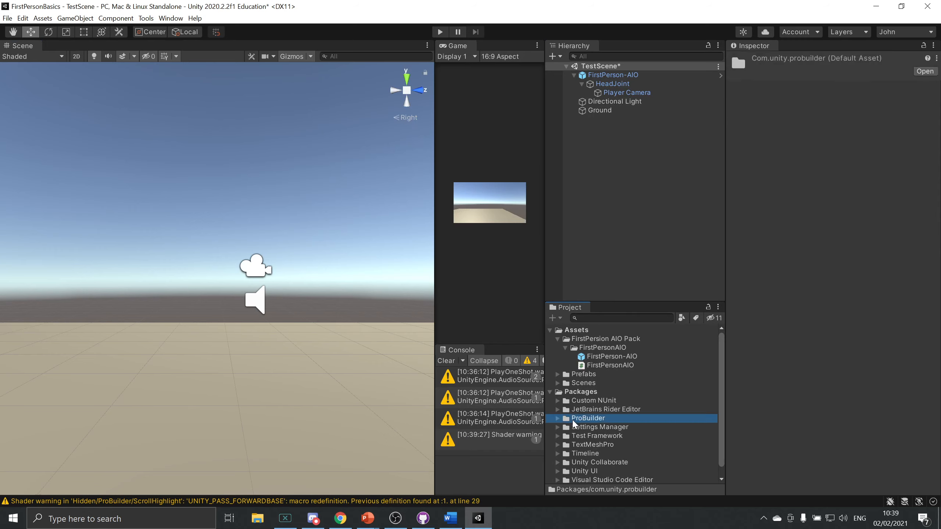
click(550, 392)
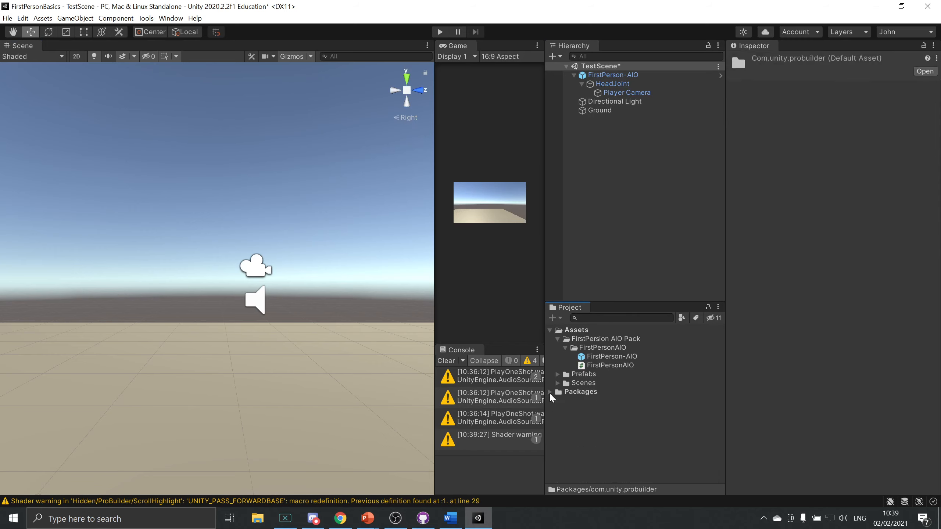
click(558, 339)
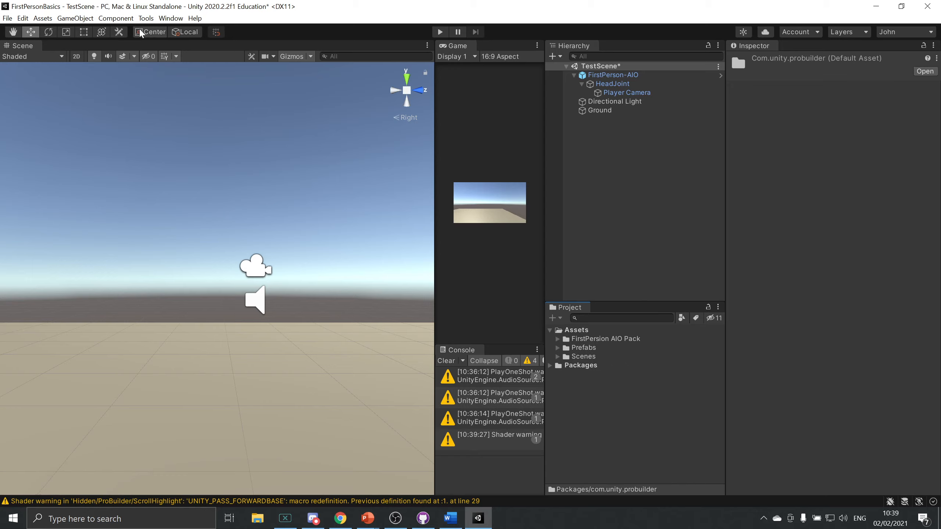
Delete the Ground object from TestScene
click(597, 111)
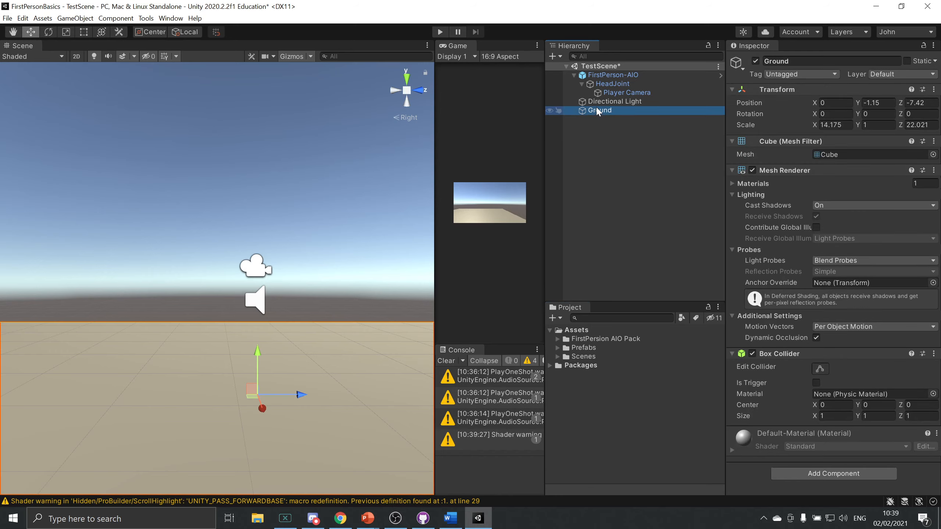
key(Delete)
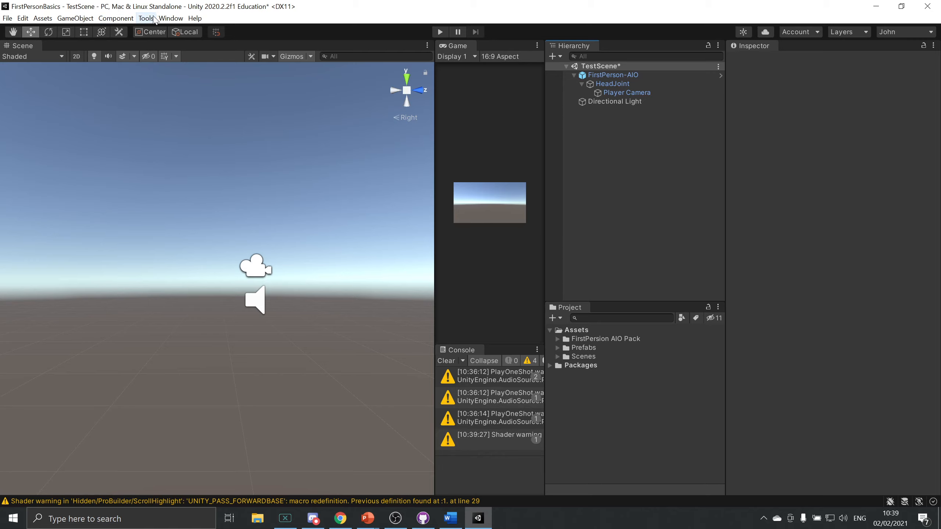
Open the ProBuilder window and leave it floating over the editor
click(145, 19)
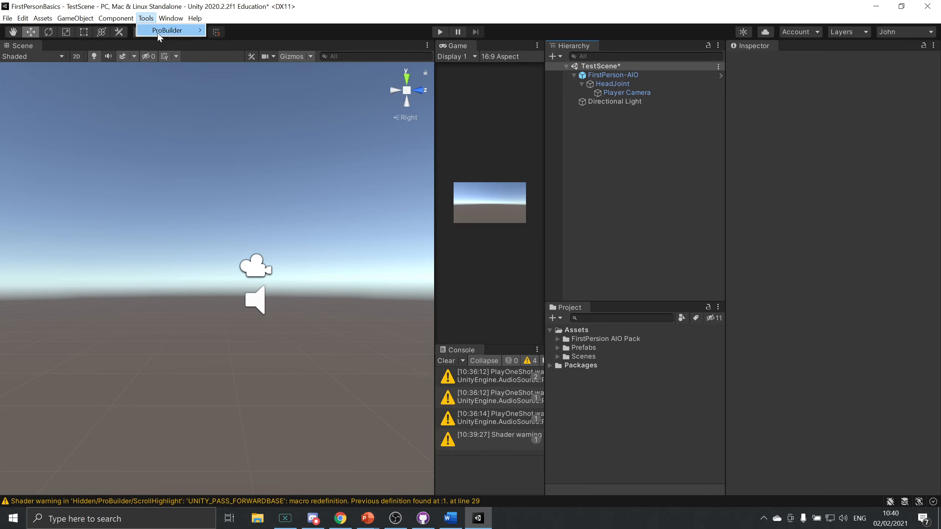
mouse_move(167, 30)
click(234, 32)
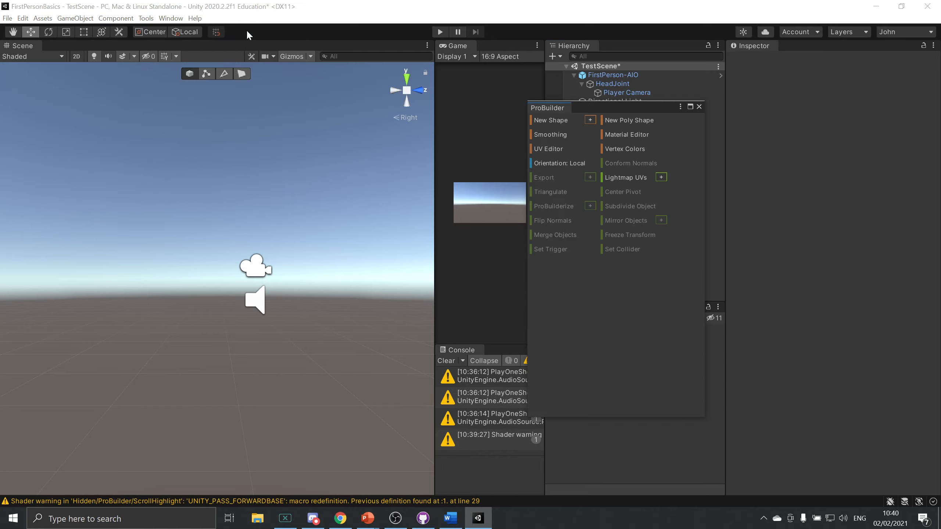
mouse_move(597, 111)
mouse_down()
mouse_move(604, 149)
mouse_move(623, 142)
mouse_move(585, 124)
mouse_up()
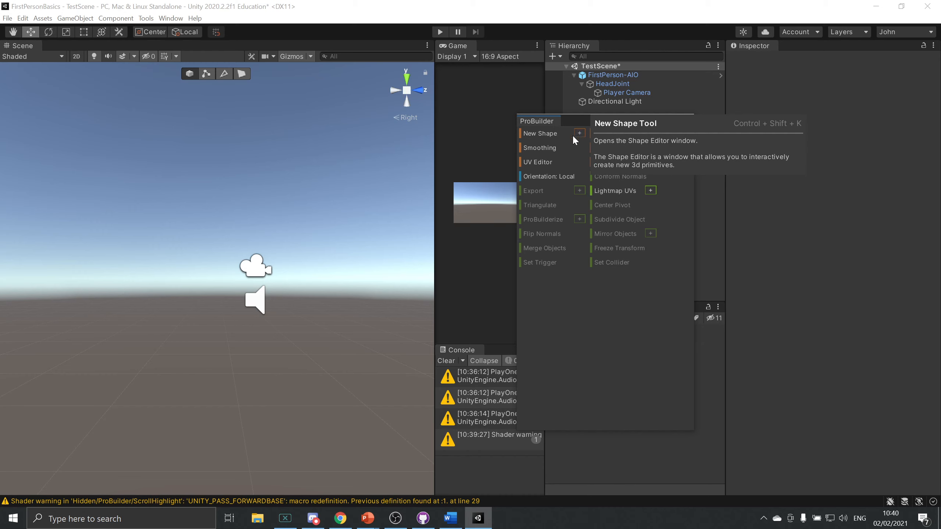
click(547, 132)
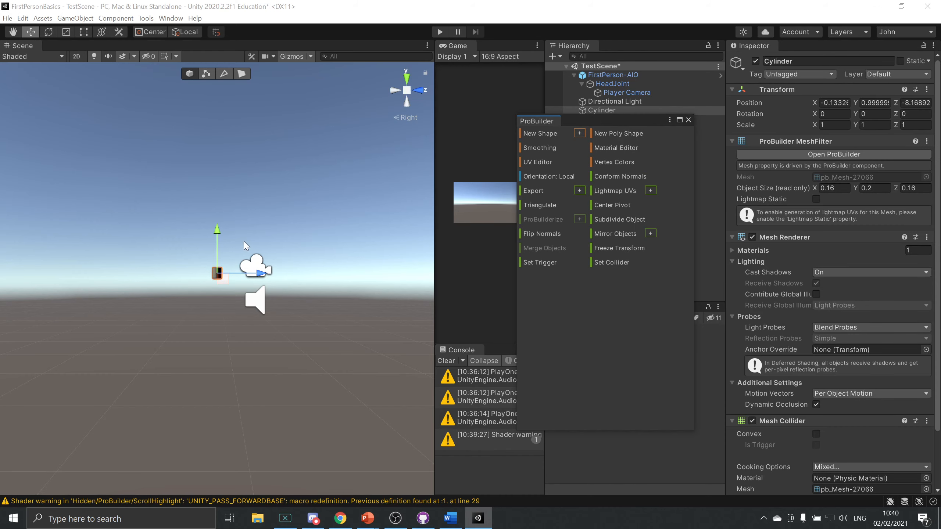
alt+drag(247, 247, 269, 239)
click(270, 237)
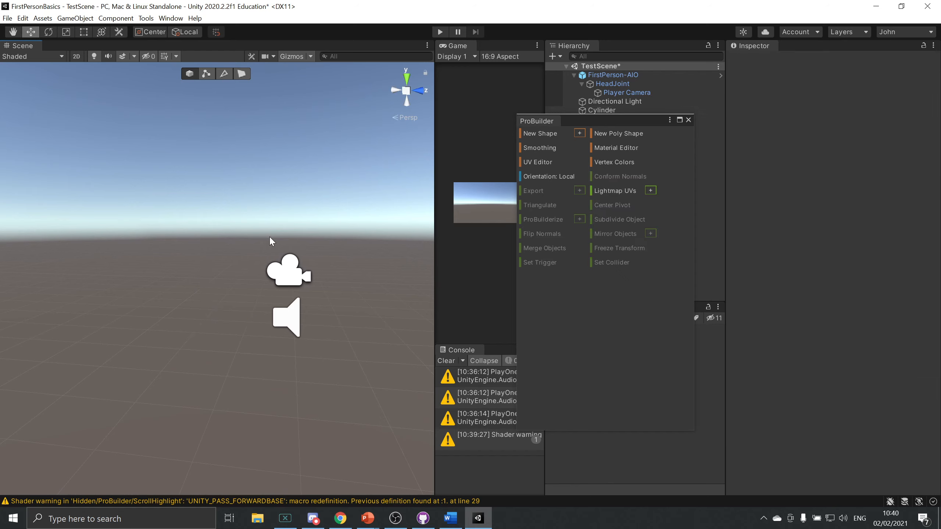
key(Delete)
Open the options for a new ProBuilder shape and choose Cube as the shape to preview in the scene
click(580, 133)
click(654, 224)
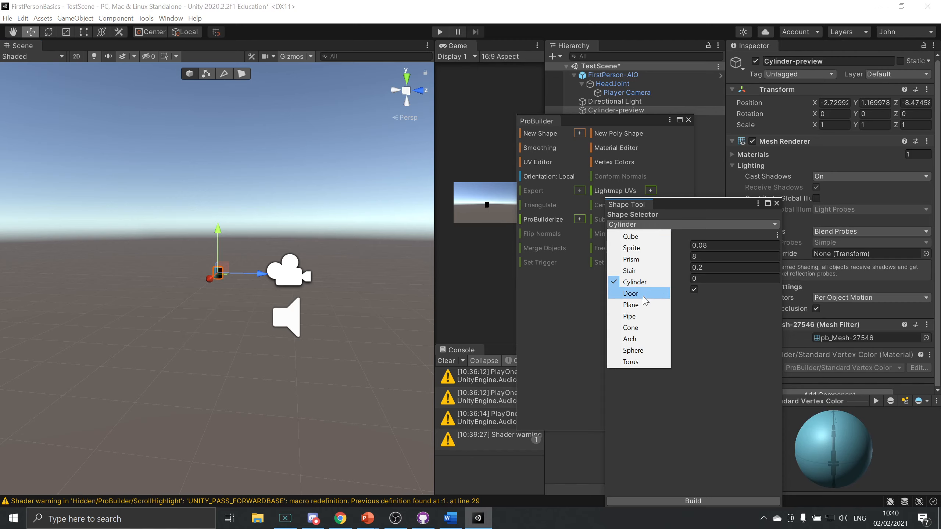
click(652, 237)
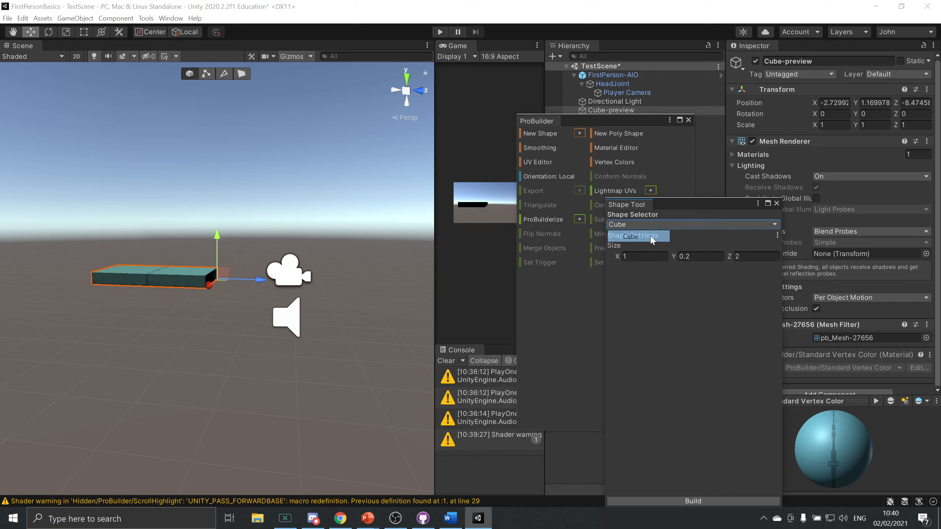
right_drag(257, 218, 426, 284)
key(w)
key(s)
key(a)
right_click(665, 274)
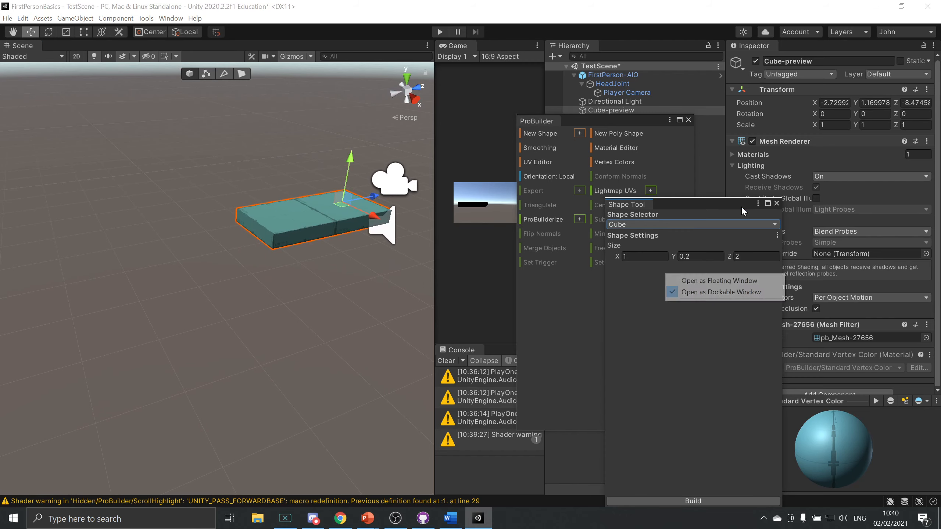
click(704, 339)
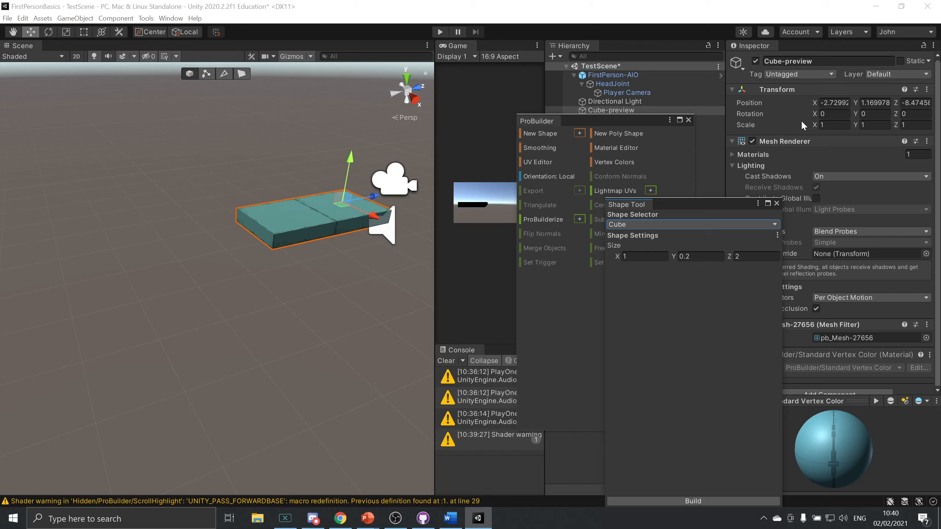
Set the cube preview's size to 10 on X and 8 on Z to form a floor slab
click(650, 256)
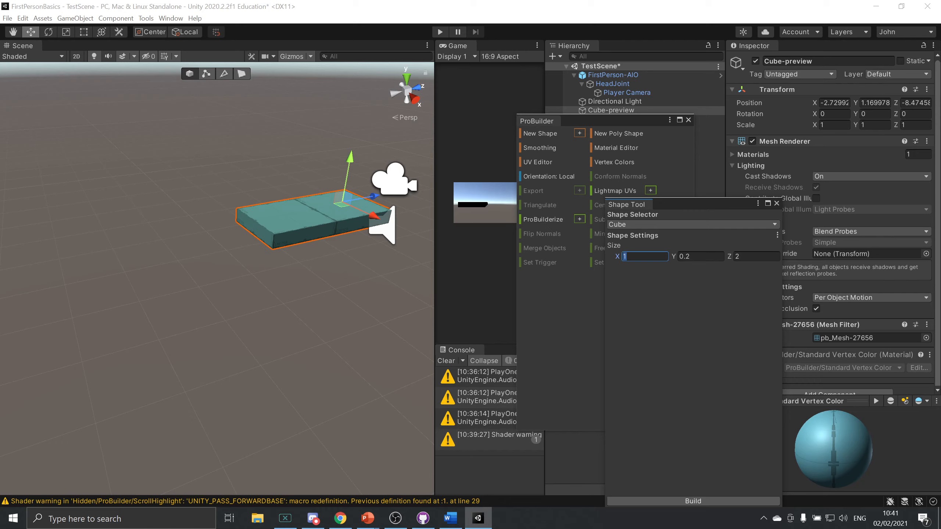
text(10)
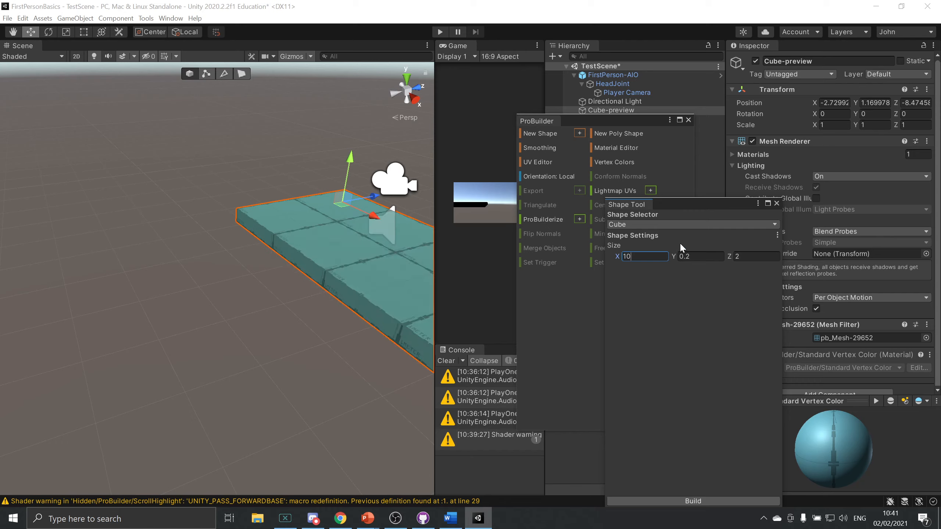
click(702, 257)
click(755, 256)
text(1)
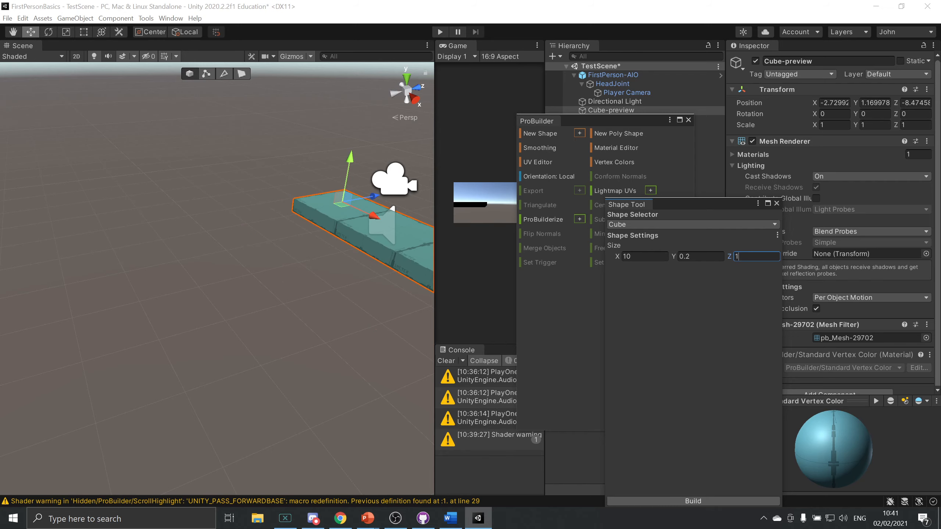
key(BackSpace)
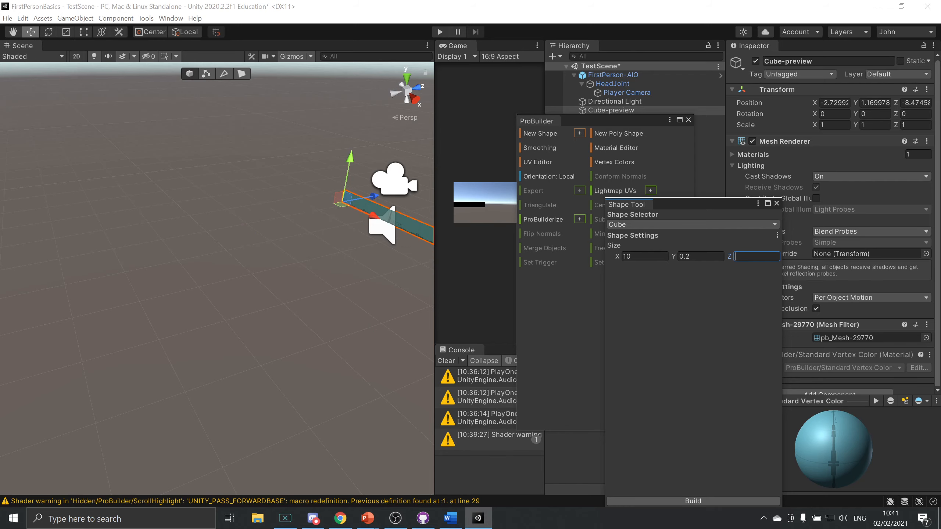
text(8)
scroll(341, 182, down, 10)
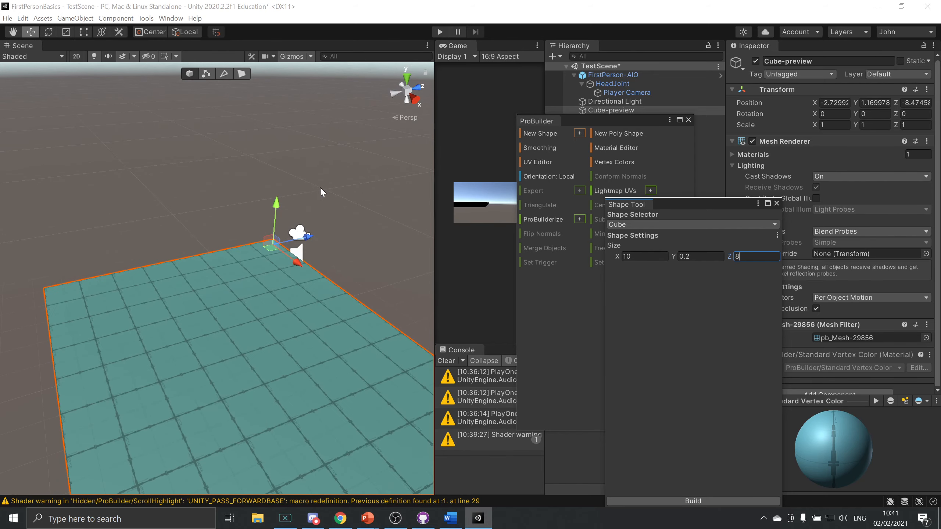
alt+drag(306, 302, 250, 234)
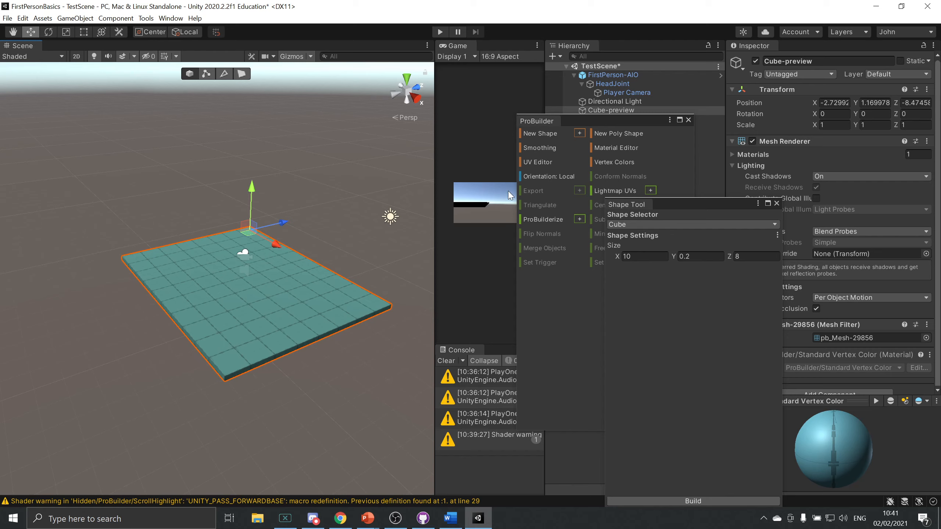
Move the cube preview lower in the scene to about Y -1.3 and test it briefly in Play mode
drag(722, 204, 688, 139)
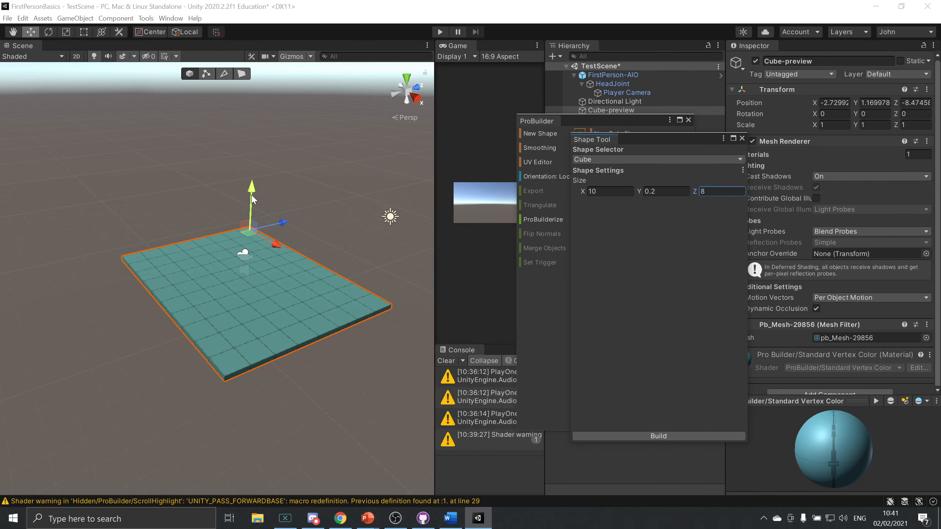
drag(255, 200, 290, 229)
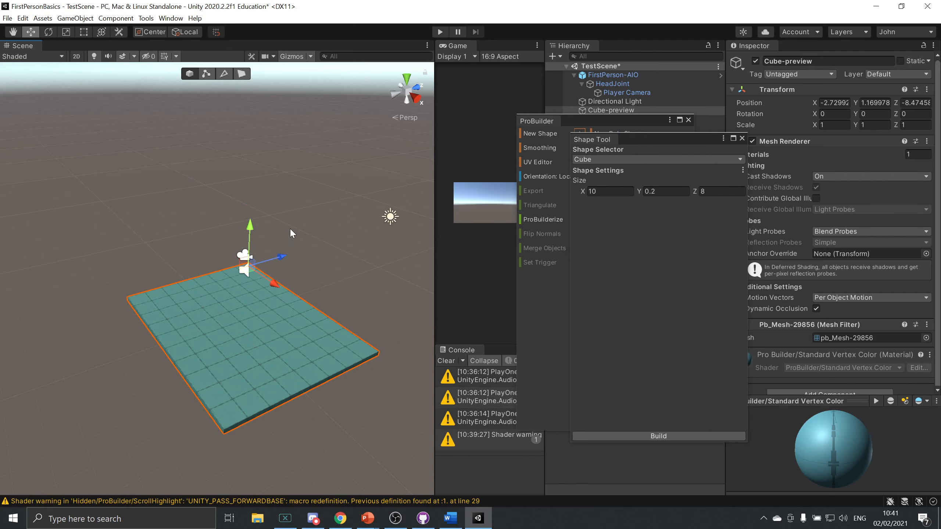
click(440, 32)
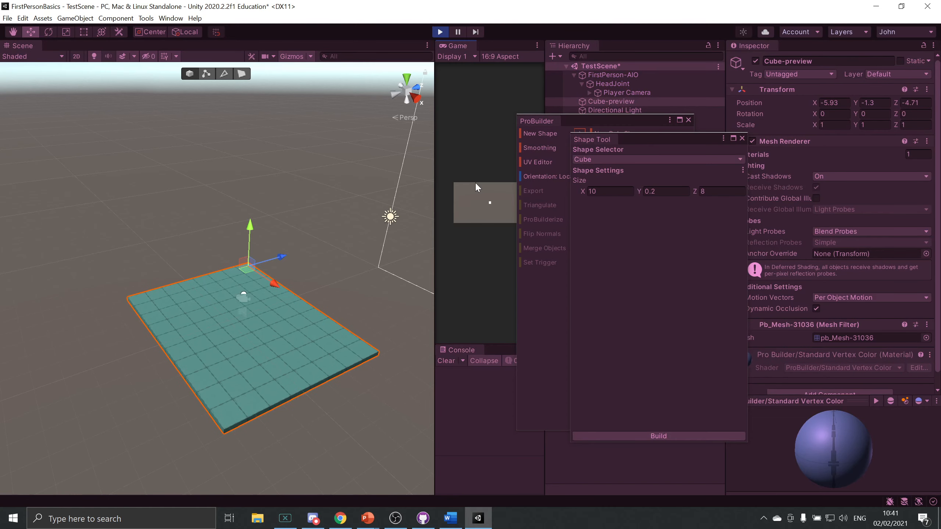
click(440, 32)
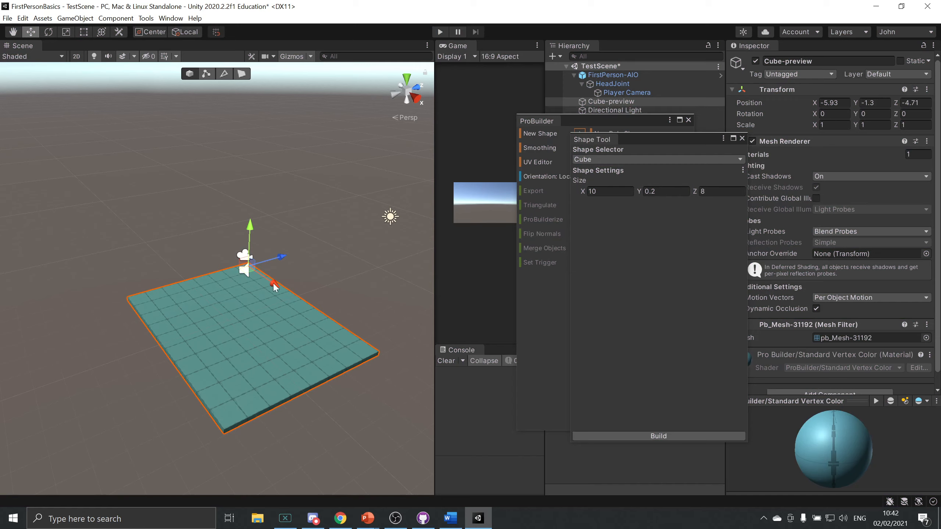
Build the floor cube and place it beneath the player at about X -9.81, Z -2.73, with its Y position set to 0
click(683, 437)
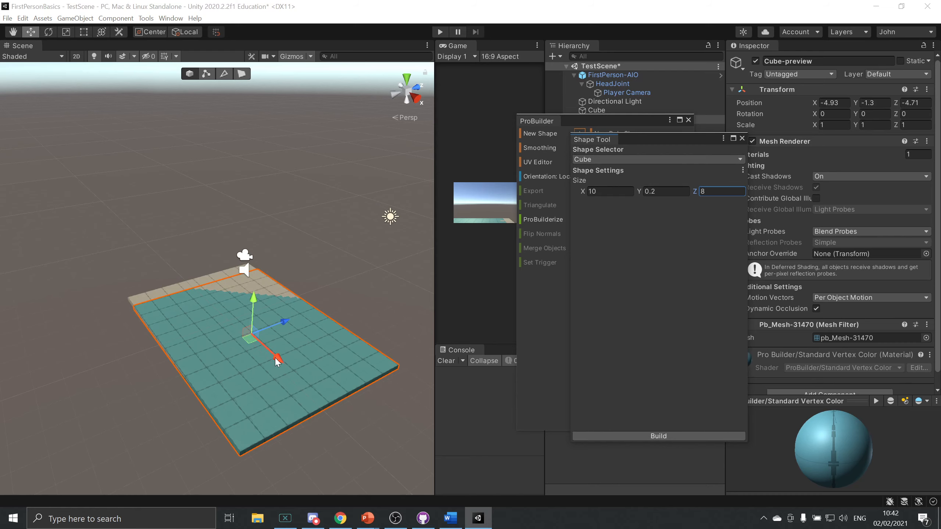
click(297, 323)
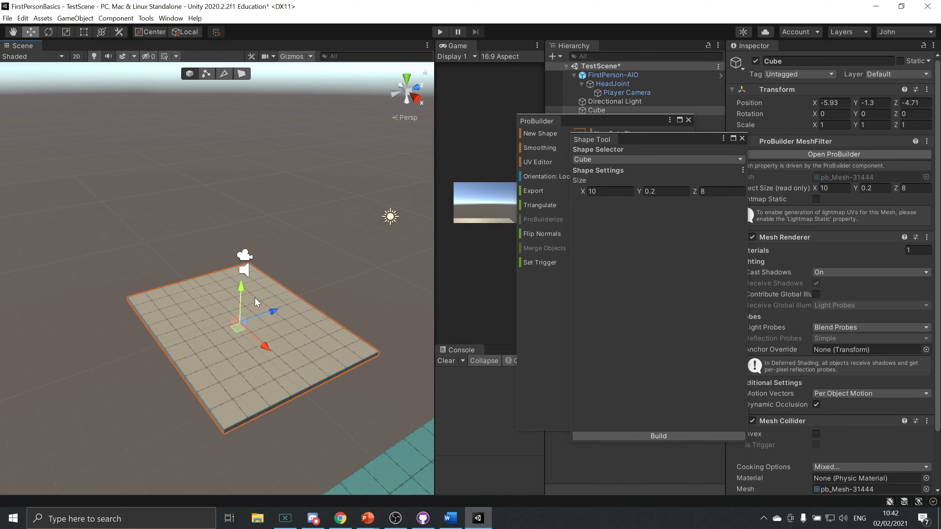
drag(241, 331, 230, 285)
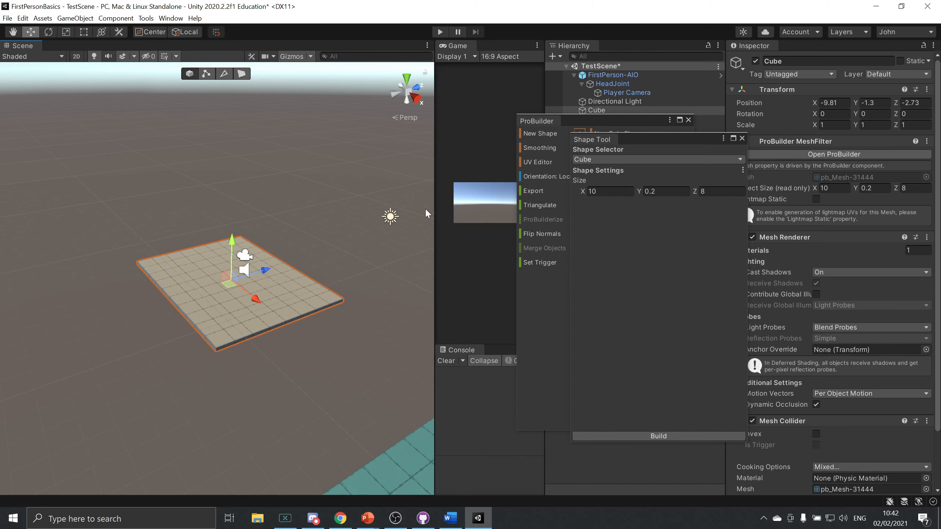
click(871, 103)
double_click(871, 103)
text(0)
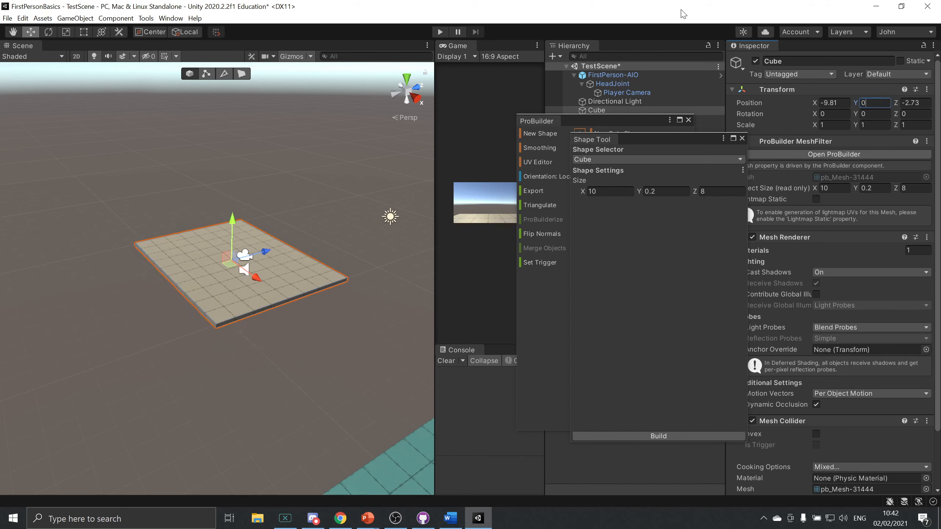
Test the floor in Play mode and rearrange the ProBuilder and Shape Tool windows so the Game view and Hierarchy are uncovered
click(440, 32)
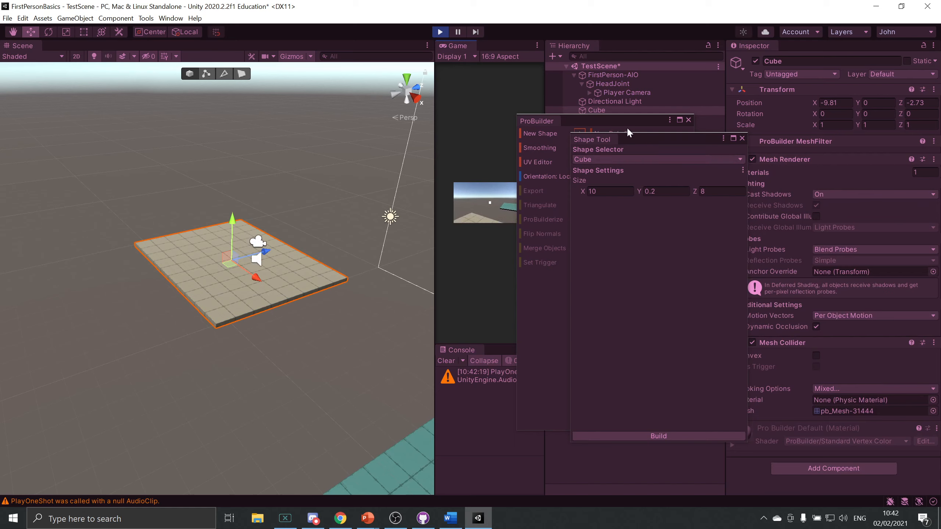
drag(627, 121, 858, 200)
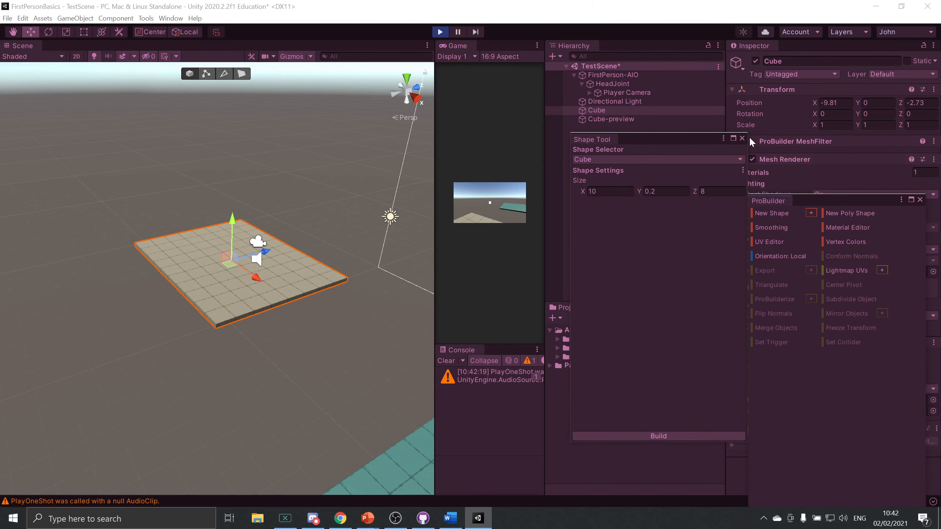
drag(544, 91, 598, 88)
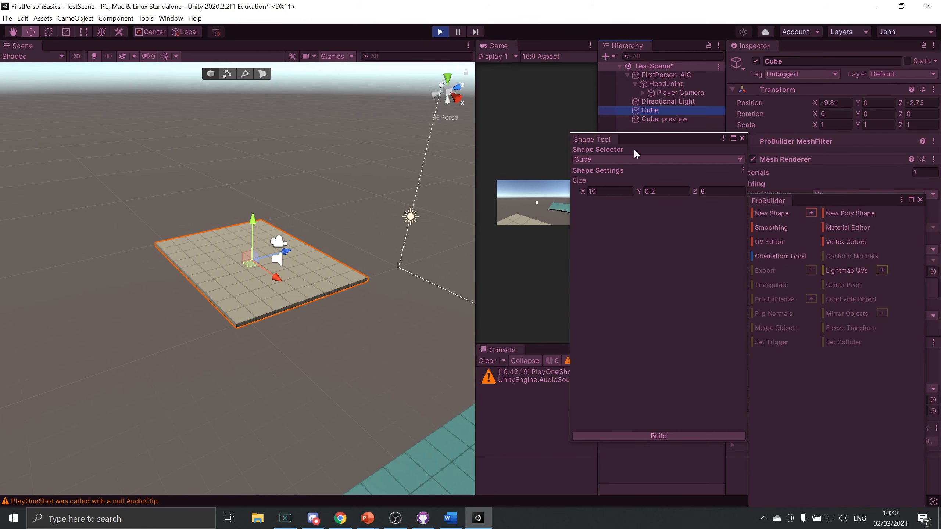
drag(646, 141, 328, 395)
Examine the floor slab from its short side, switch to face selection and stop Play mode
right_drag(341, 260, 257, 259)
key(w)
key(s)
key(w)
key(s)
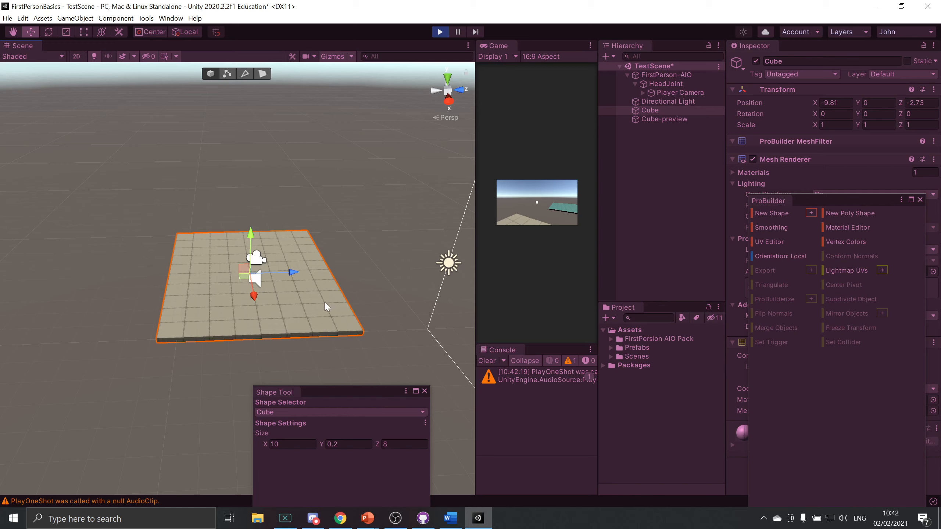
scroll(321, 309, up, 2)
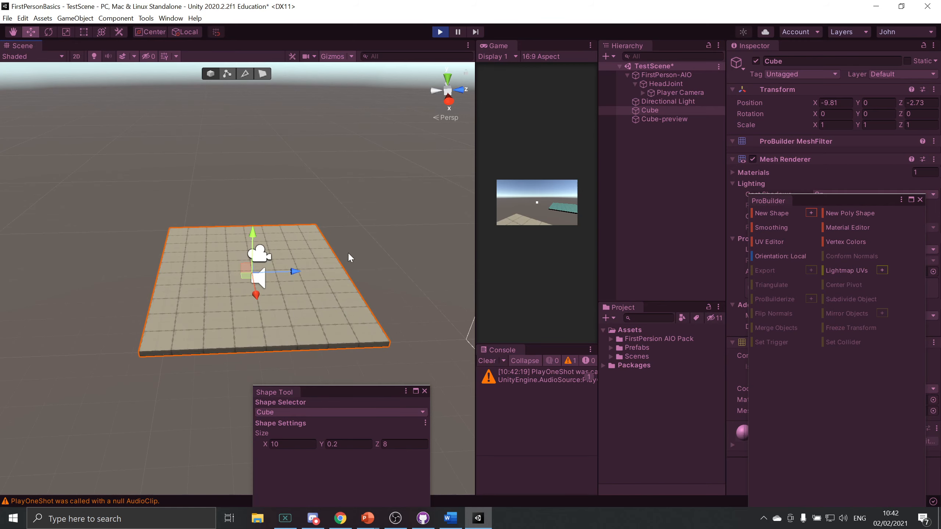
click(262, 73)
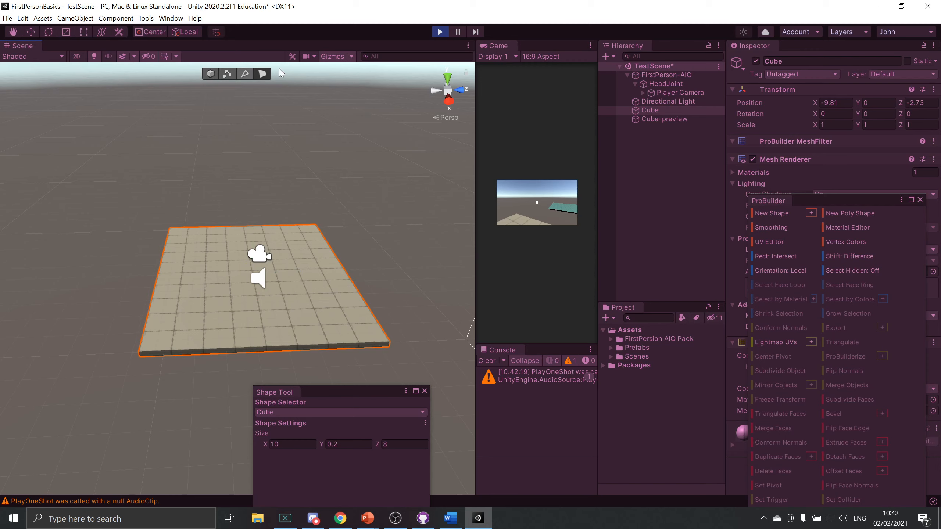
click(440, 32)
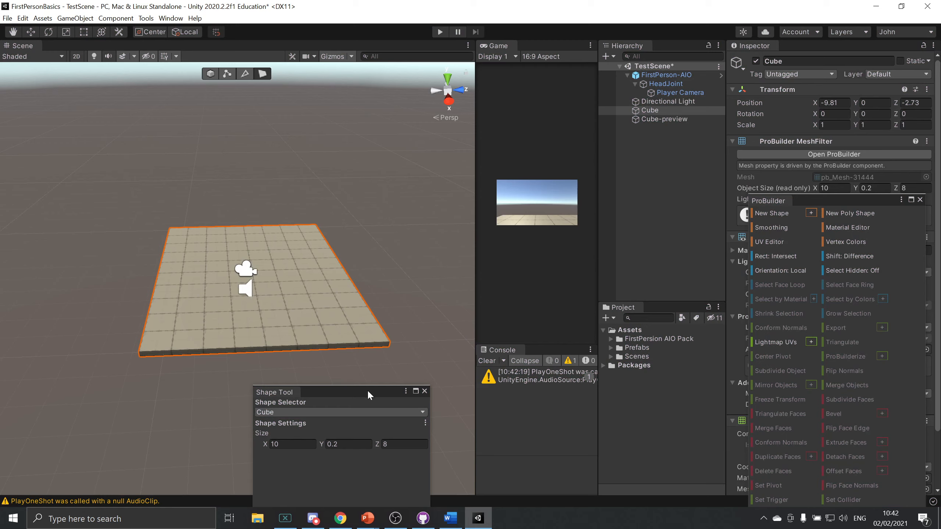
Close the Shape Tool window to remove the leftover cube preview from the scene
drag(371, 393, 571, 105)
scroll(220, 289, down, 5)
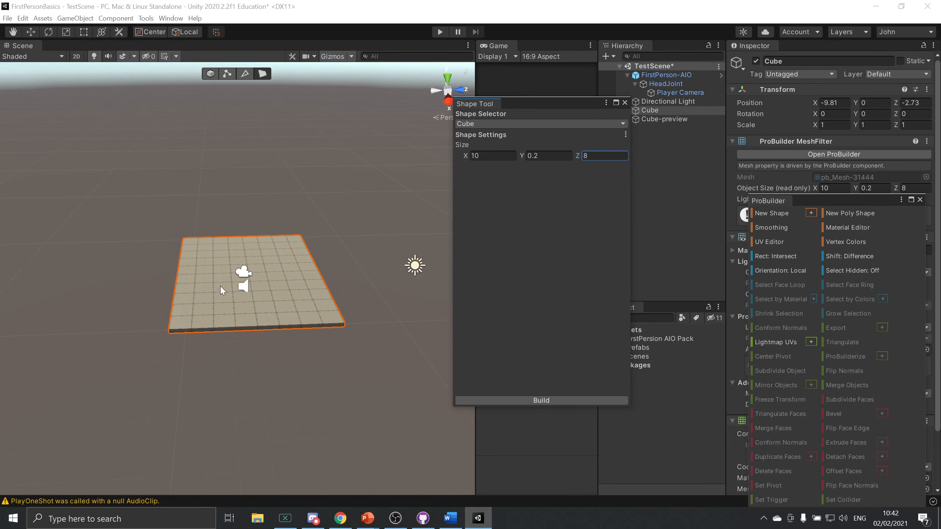
click(624, 102)
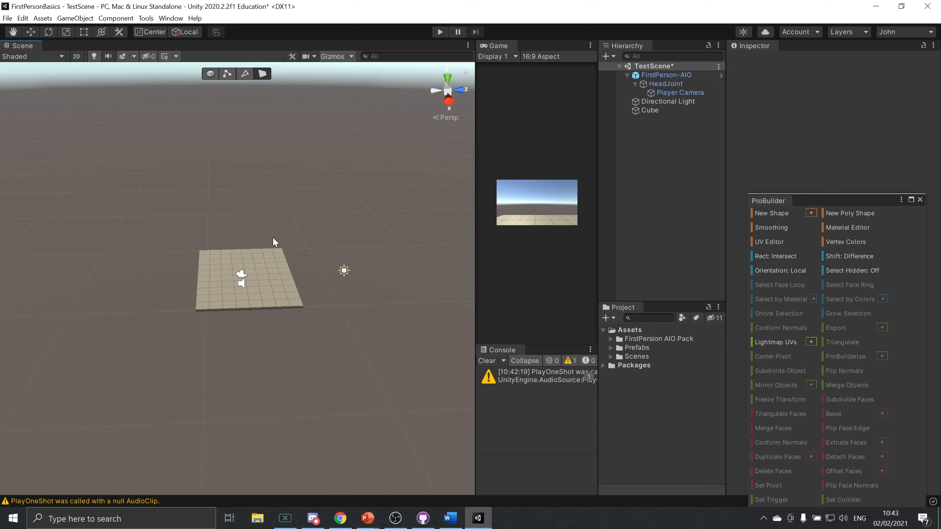
scroll(281, 211, up, 5)
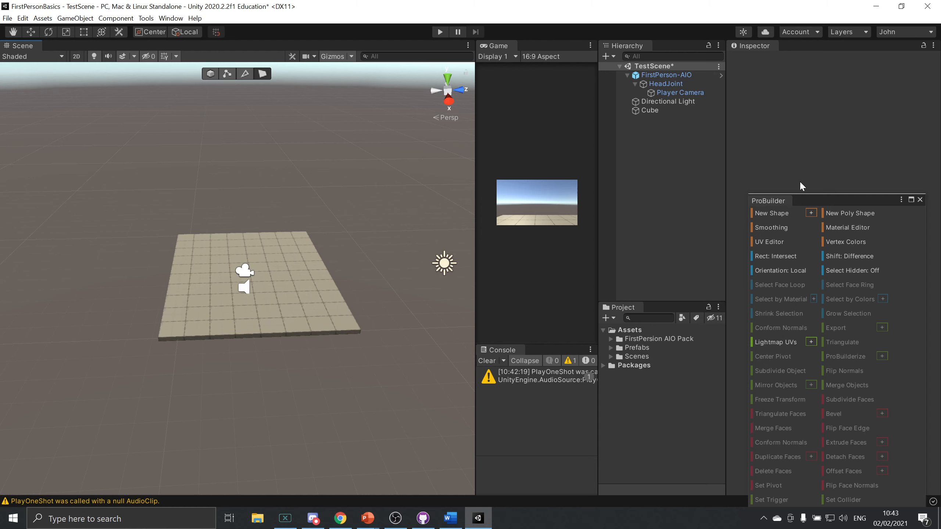
Return from face selection to object selection and rename the floor cube to Room
click(308, 304)
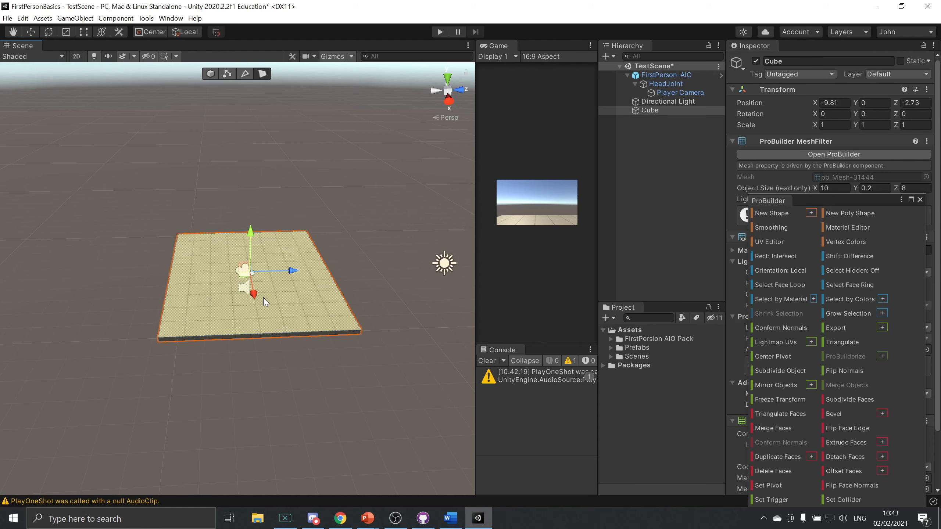
click(301, 256)
click(212, 77)
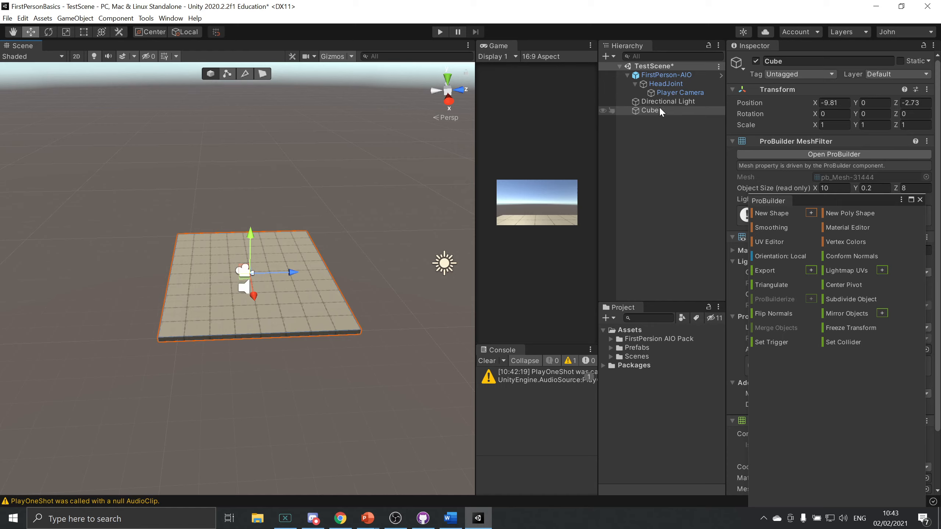
click(778, 60)
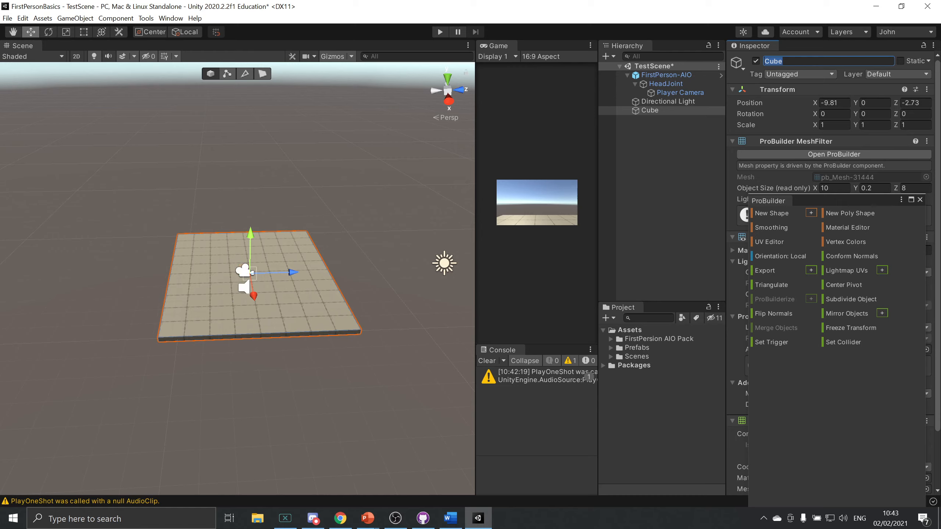
text(Flo)
text(Room)
click(272, 245)
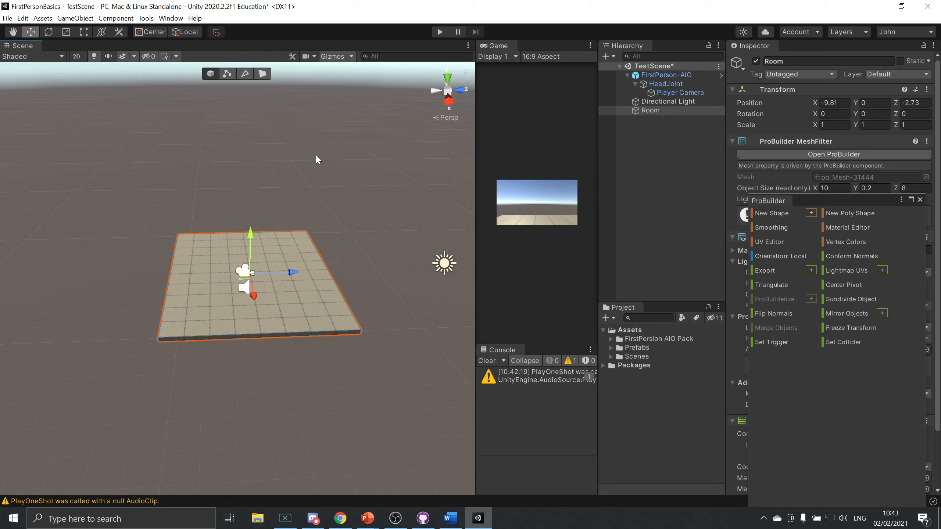
Try vertex editing by raising one far corner vertex of Room until the mesh is about 5.1 units high, and undo it
click(228, 74)
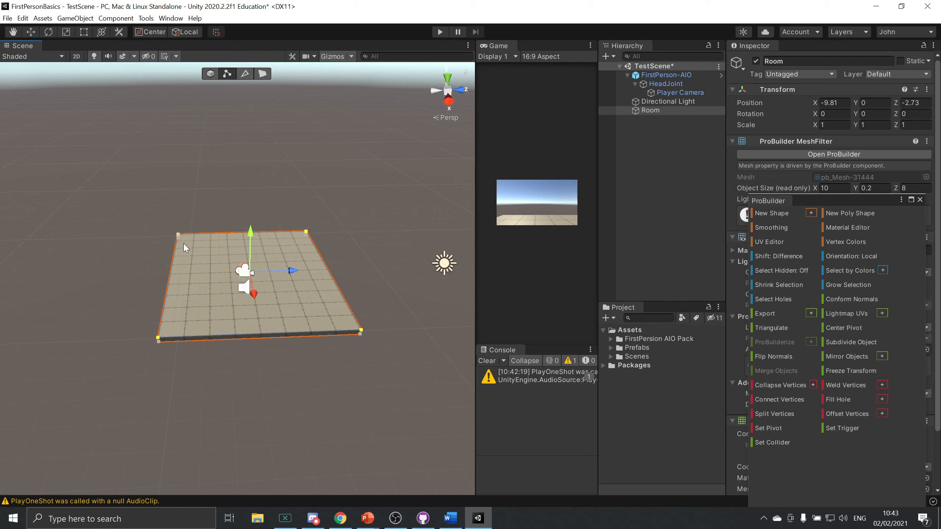
click(178, 235)
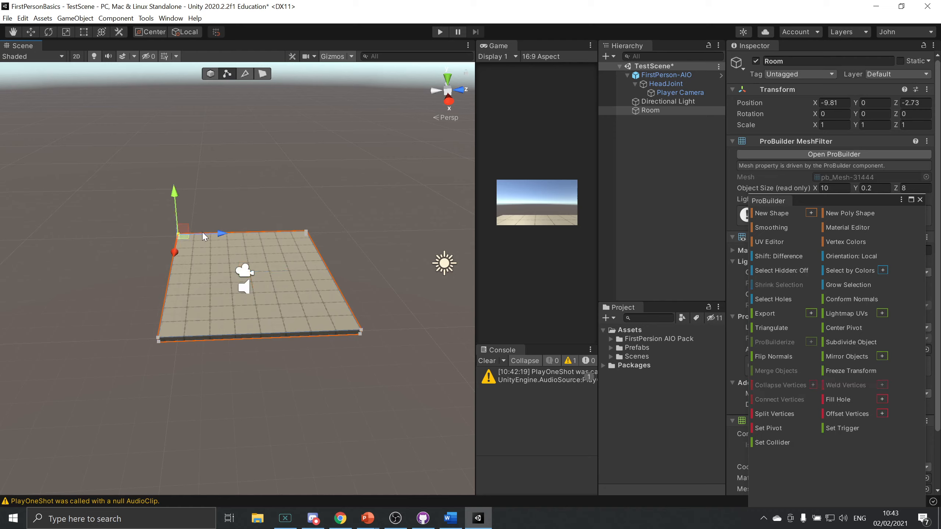
drag(183, 228, 217, 149)
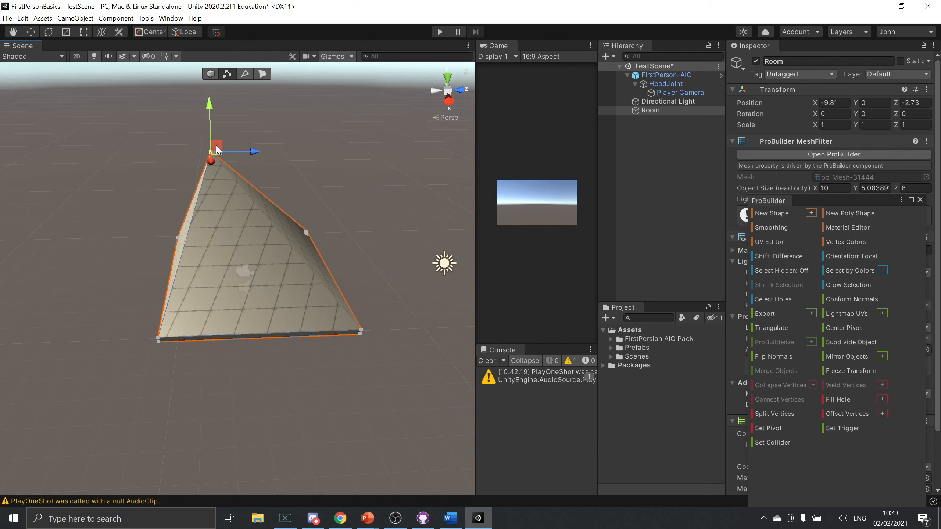
key(ctrl+z)
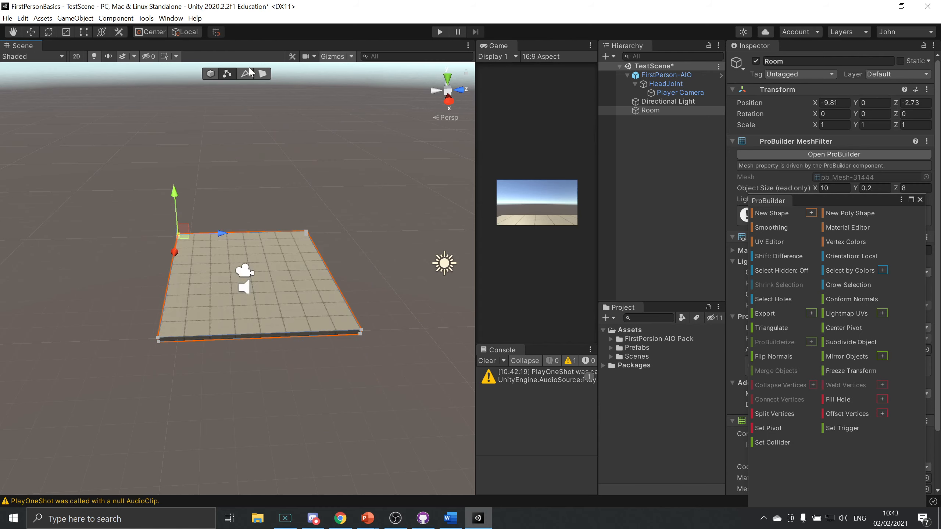
Try moving the two top corner vertices on one side of Room together, and undo the move
shift+click(158, 338)
drag(173, 257, 217, 200)
key(ctrl+z)
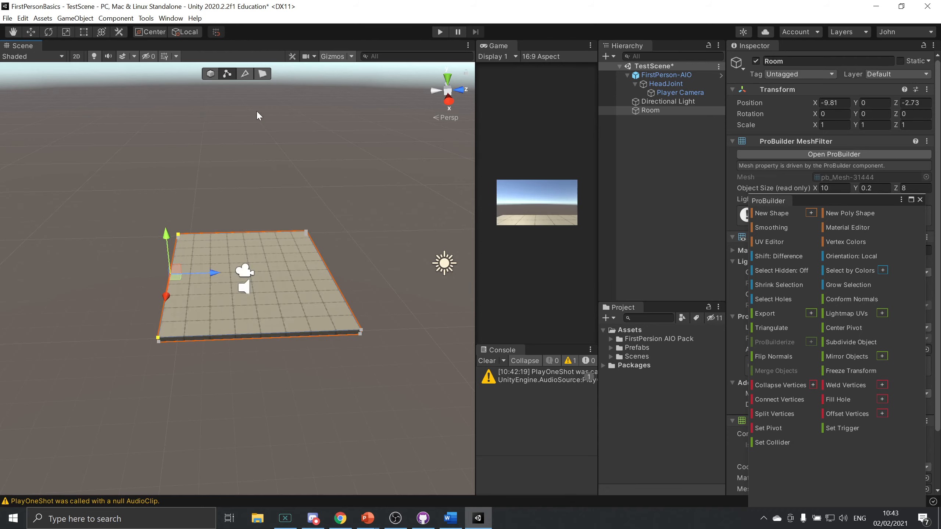
Try edge editing by raising one long top edge of Room until the mesh is about 3.2 units high, and undo it
click(245, 74)
click(171, 265)
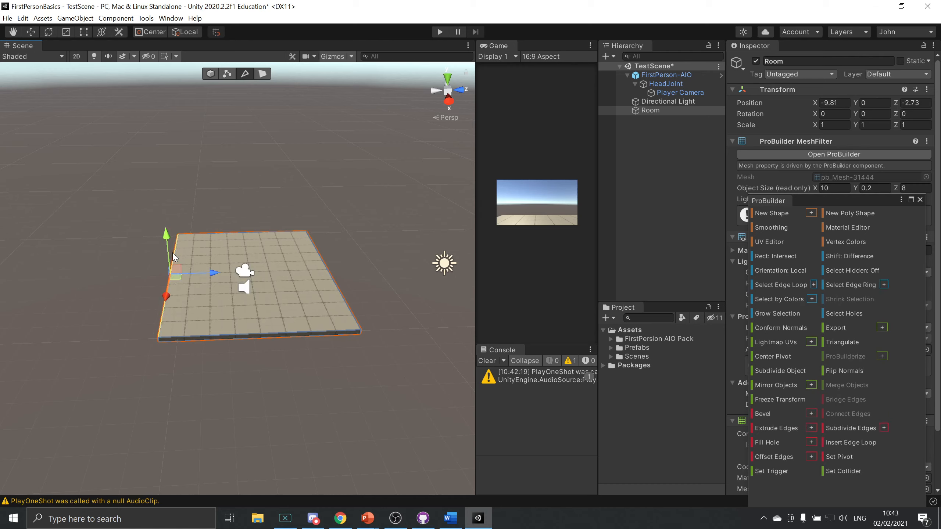
drag(172, 245, 223, 184)
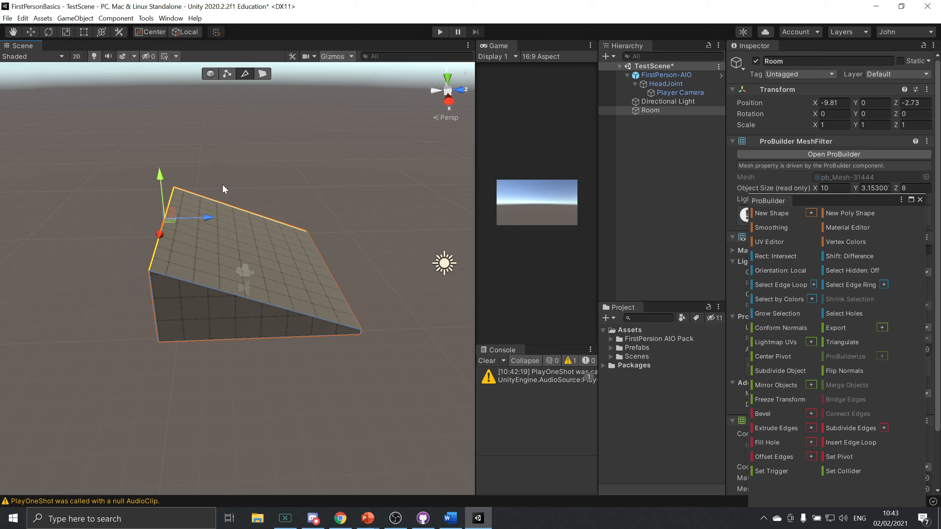
key(ctrl+z)
Inset the top face of Room with the Scale tool in face selection, leaving a thin border around its edges
click(262, 74)
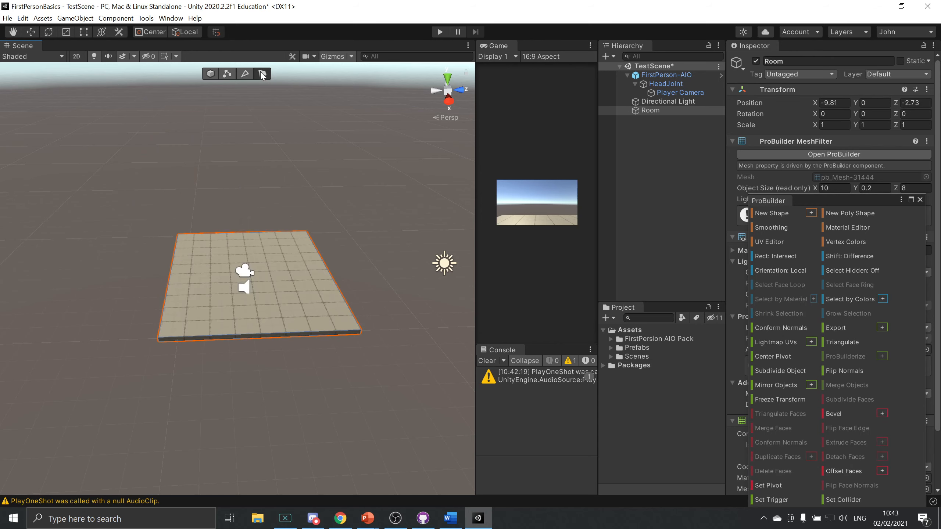
click(299, 251)
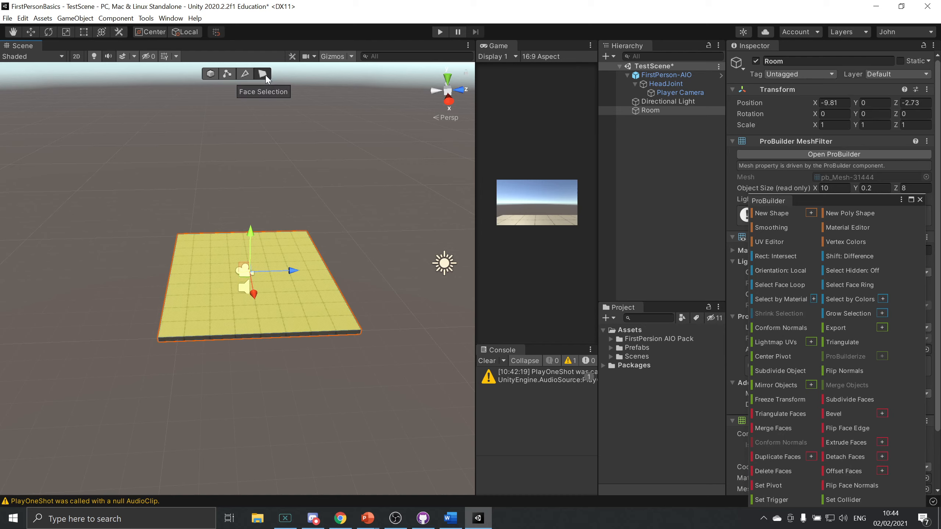
scroll(262, 282, up, 5)
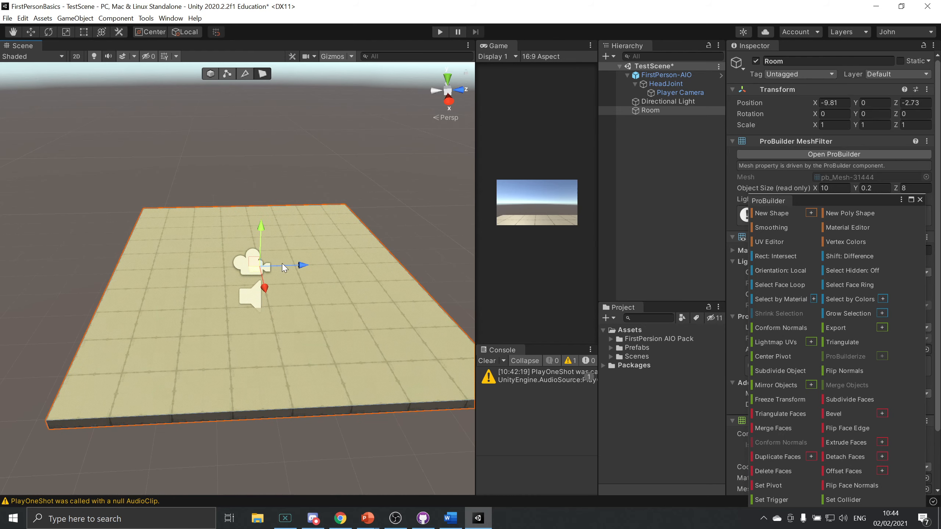
click(271, 210)
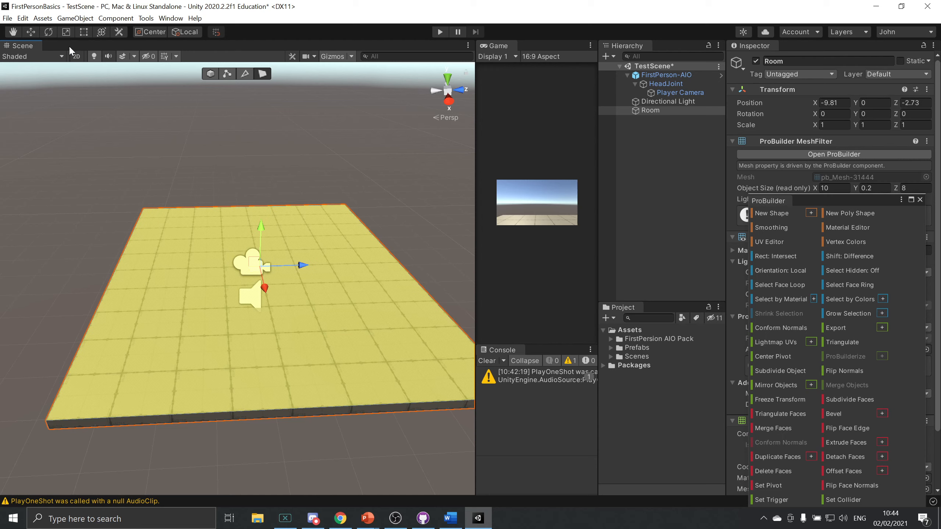
click(66, 32)
mouse_move(261, 269)
mouse_down()
mouse_move(245, 272)
mouse_move(262, 271)
mouse_up()
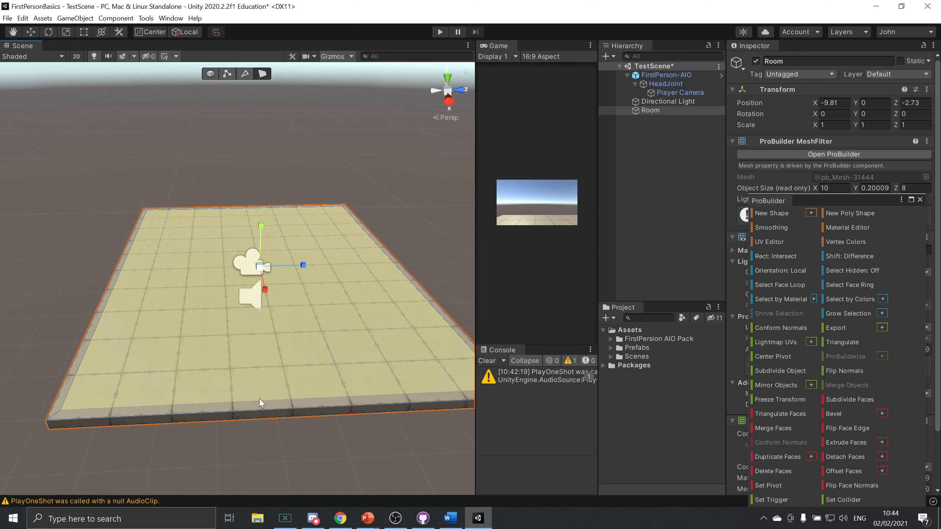
Select the four border faces on Room's top and extrude them upward into walls until the mesh is about 2.74 units high
scroll(298, 299, down, 3)
click(240, 376)
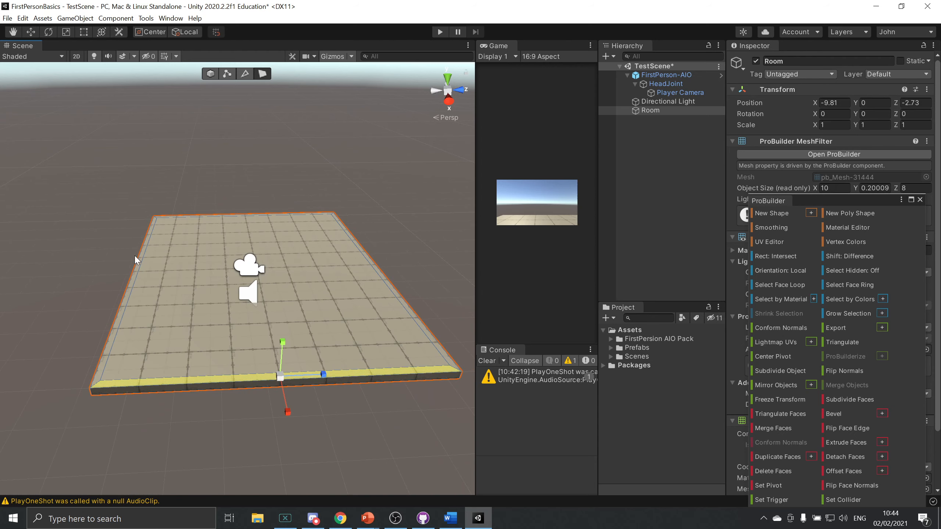
shift+click(136, 273)
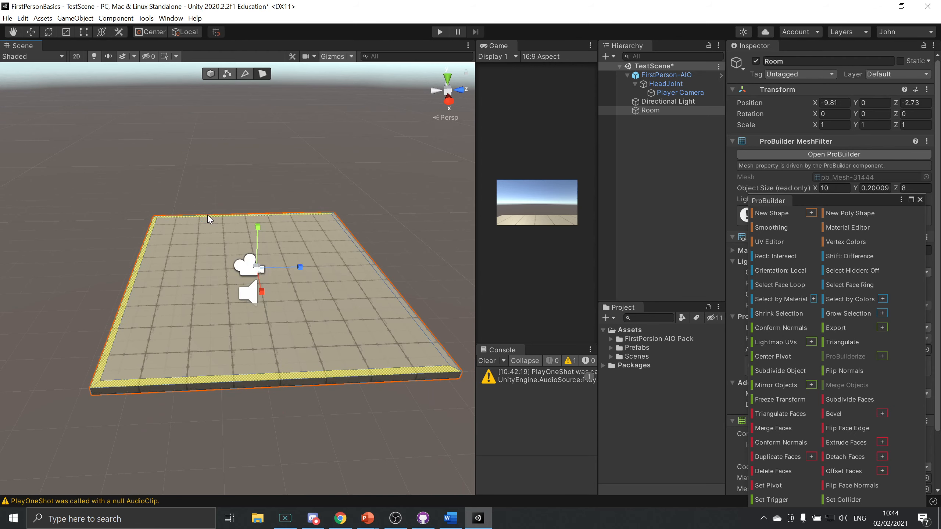
shift+click(389, 289)
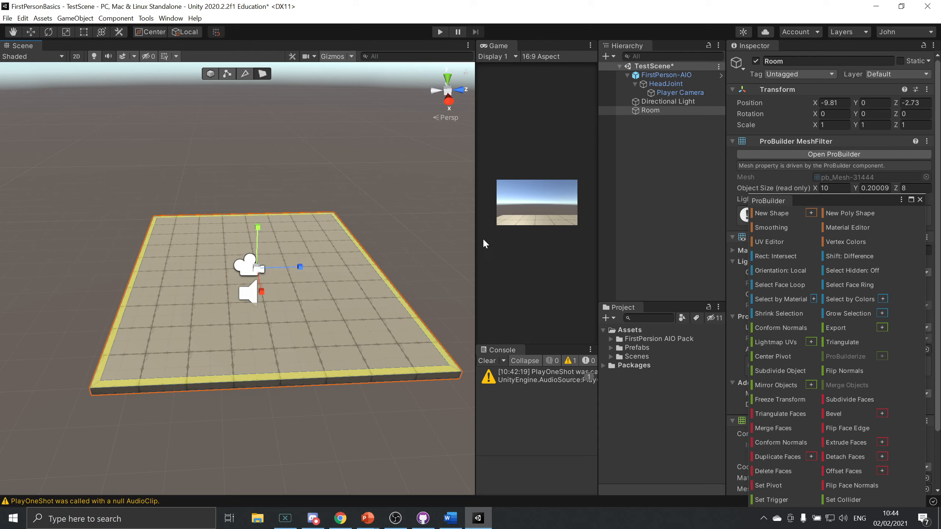
key(w)
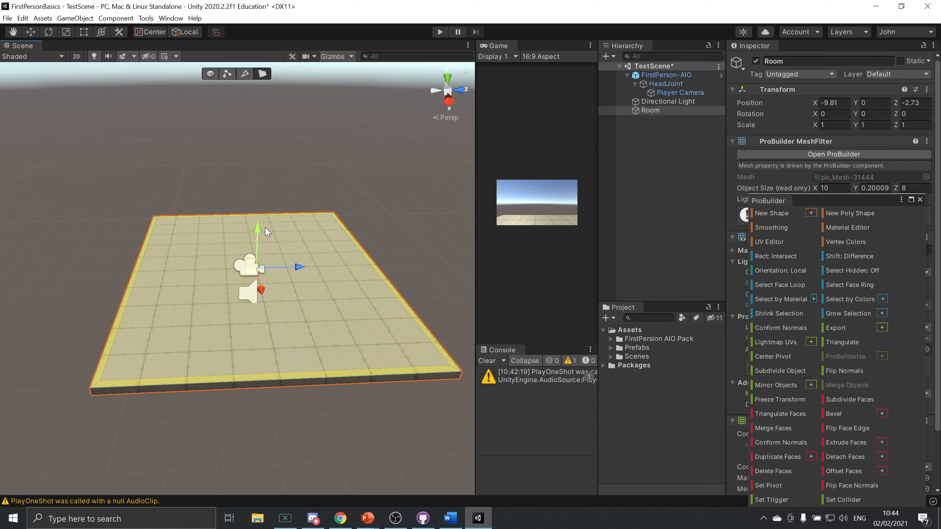
shift+drag(258, 231, 259, 150)
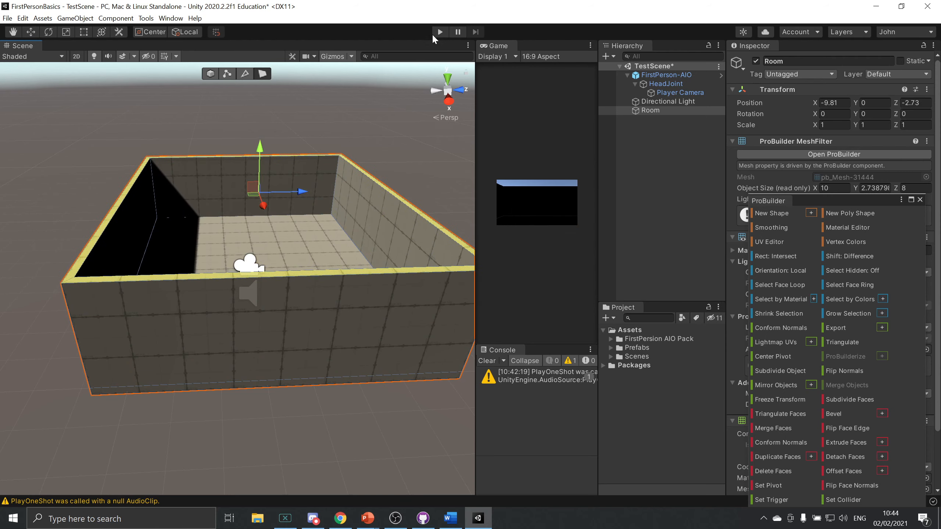
Playtest the scene by walking the first-person character around inside Room's walls, and stop play mode
click(439, 31)
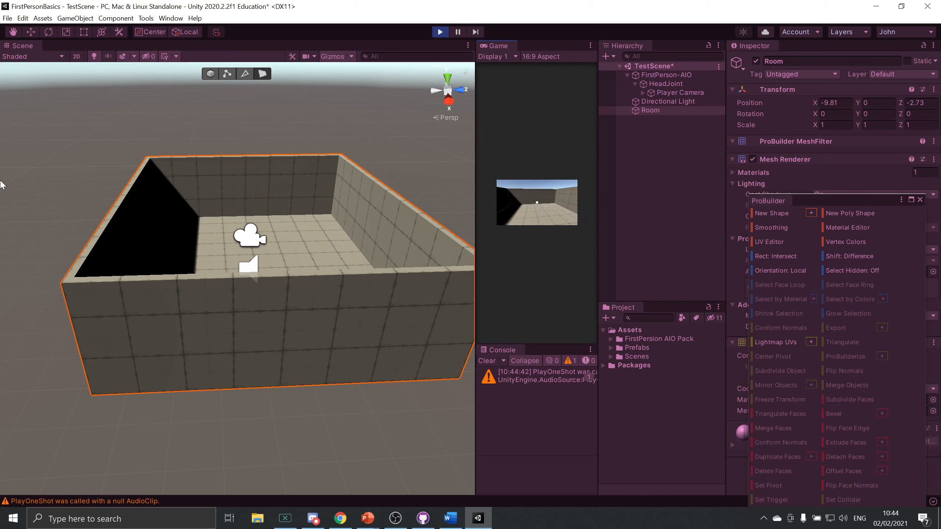
key(shift+w)
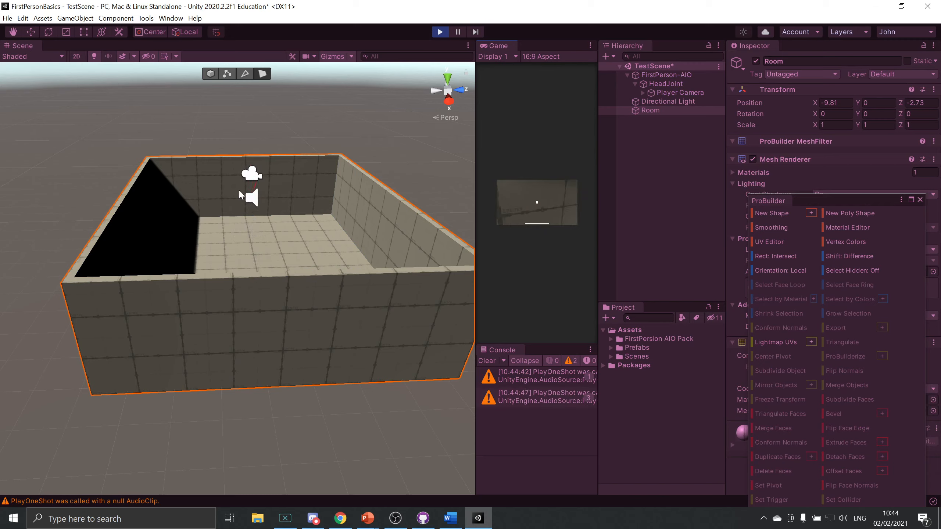
key(w)
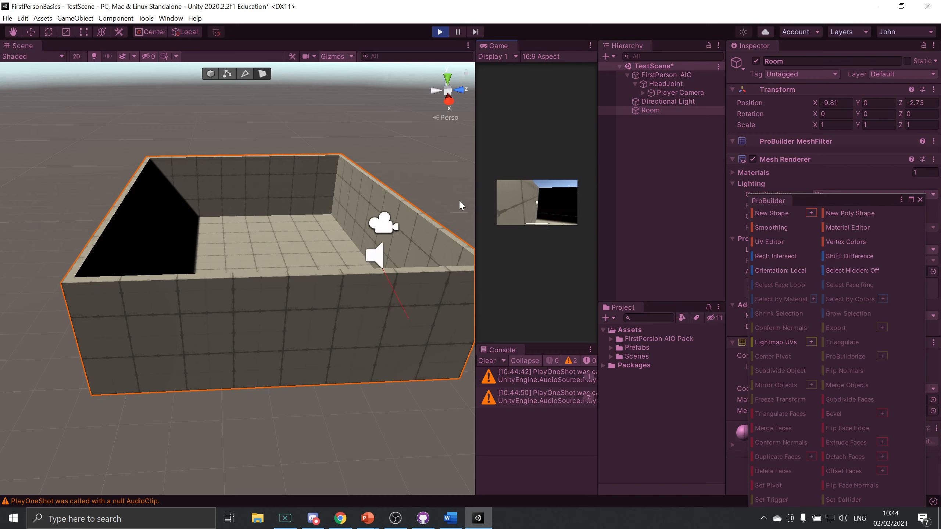
key(w)
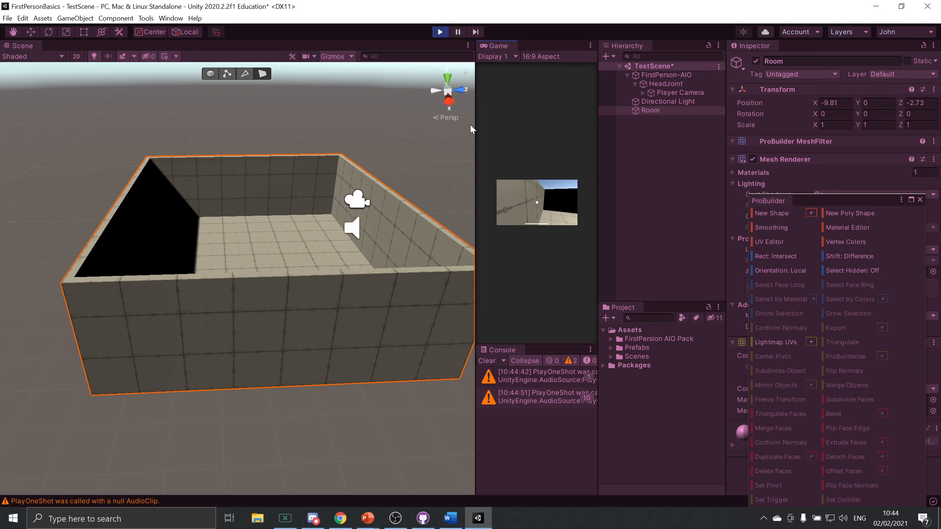
click(440, 32)
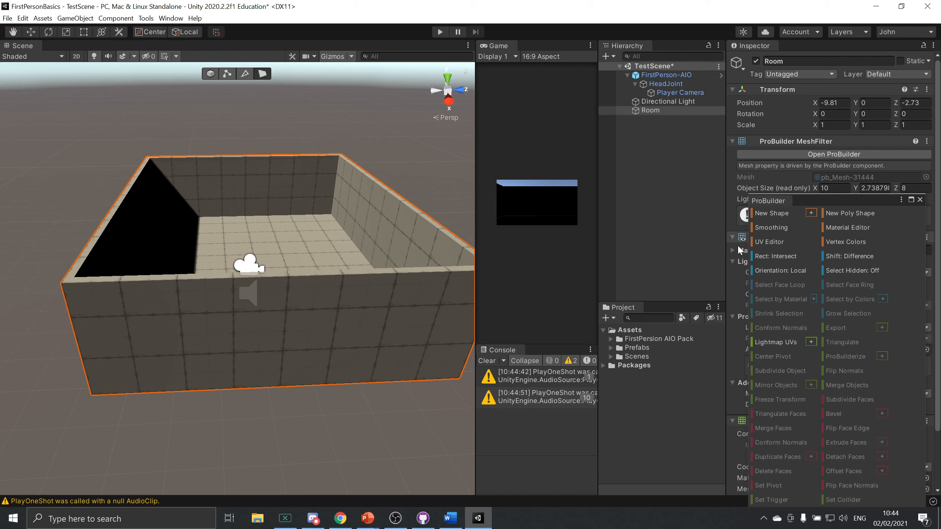
Add a new ProBuilder cube shape measuring 10 × 0.2 × 8 units near the base of Room
click(807, 212)
scroll(237, 282, down, 5)
drag(180, 324, 251, 279)
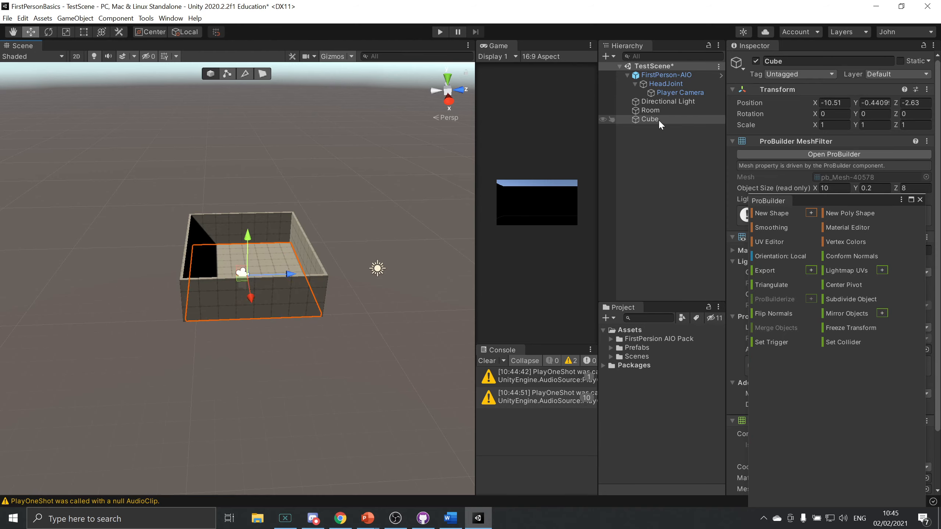